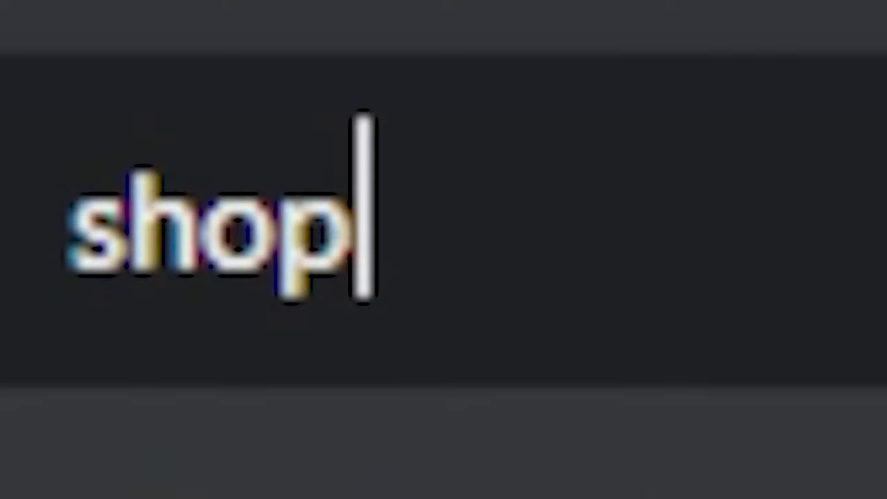
# Step: Open the Supercoop900 merch shop website and look through its front page down to the products
pyautogui.write('supercoop')
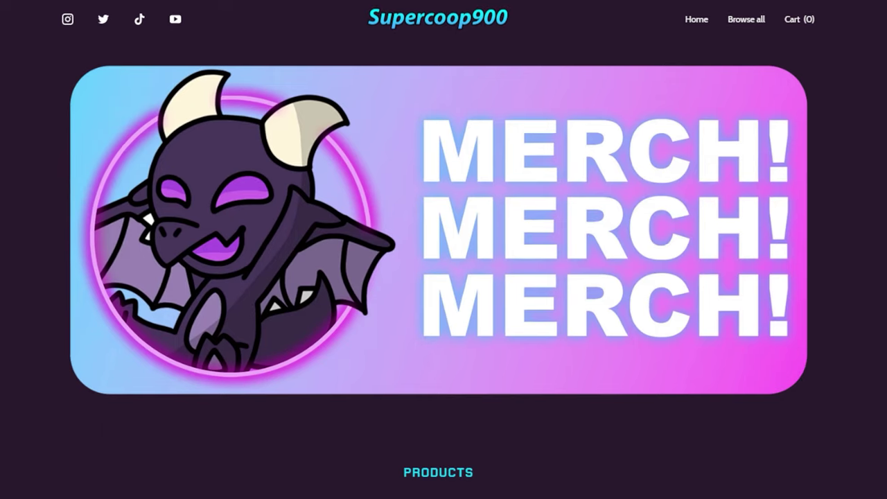
pyautogui.scroll(-10, 443, 249)
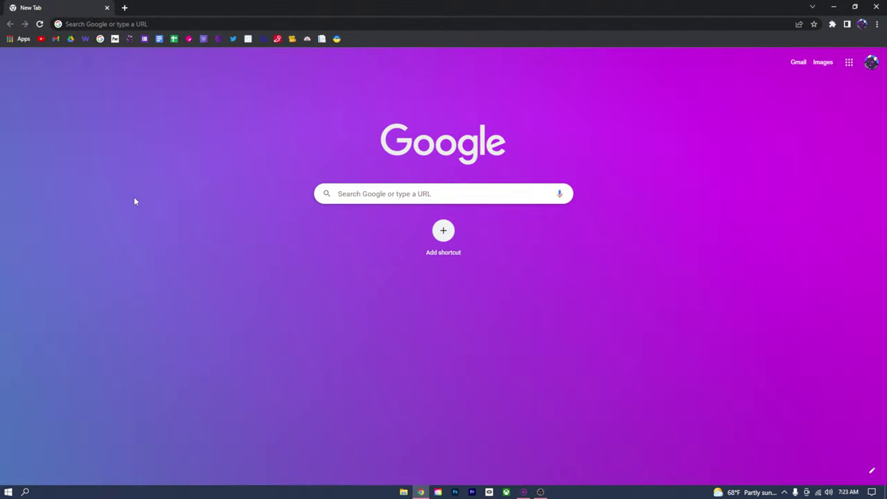
# Step: Search Google for "mod assistant" and open the Assistant/ModAssistant repository on GitHub
pyautogui.click(134, 21)
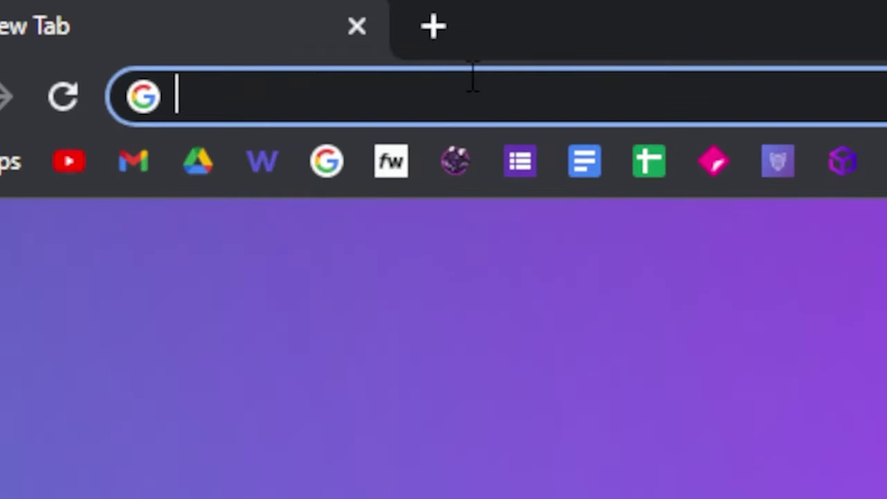
pyautogui.write('mod assi')
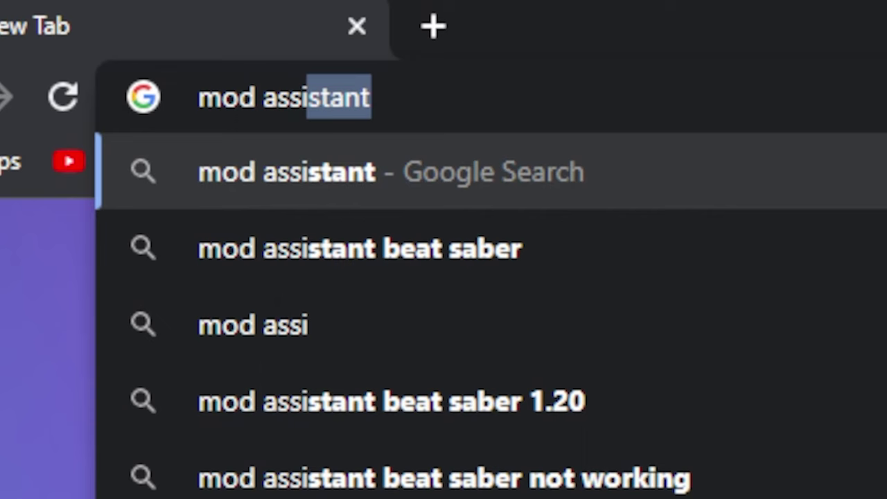
pyautogui.press('Return')
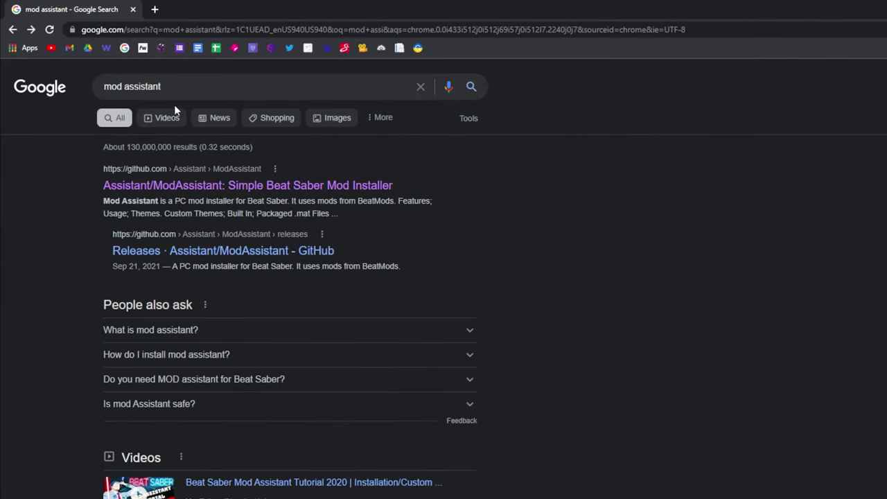
pyautogui.click(198, 186)
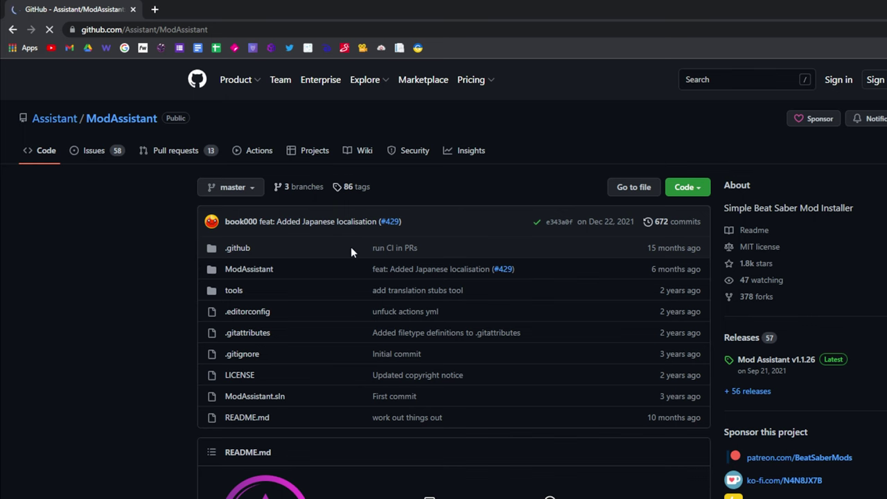
# Step: Go to the repository's Mod Assistant v1.1.26 release through the README's download link and download ModAssistant.exe
pyautogui.scroll(-3, 486, 281)
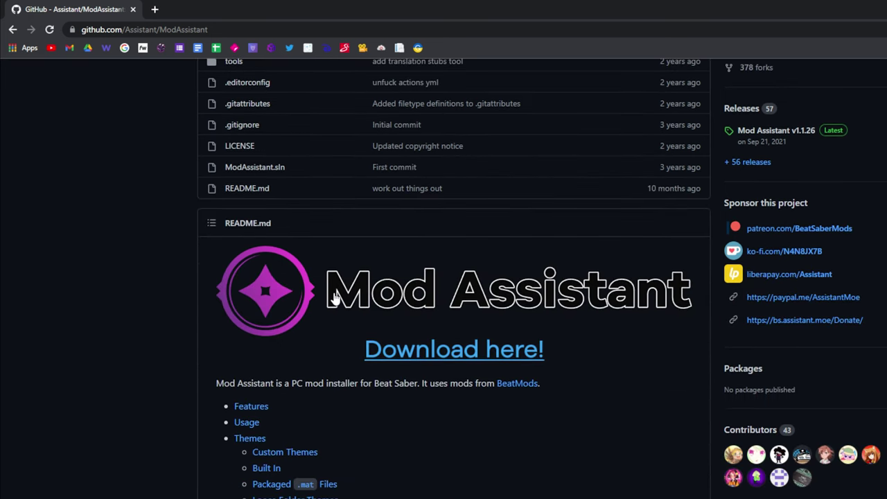
pyautogui.click(451, 355)
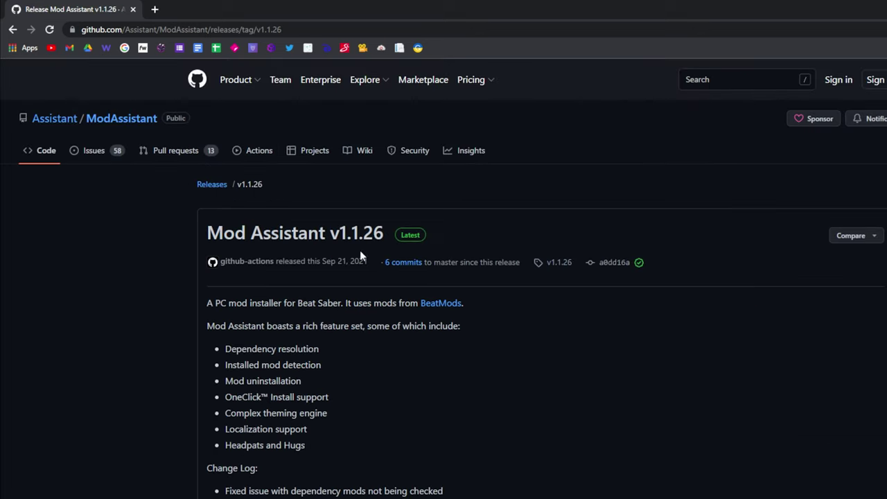
pyautogui.scroll(-3, 359, 253)
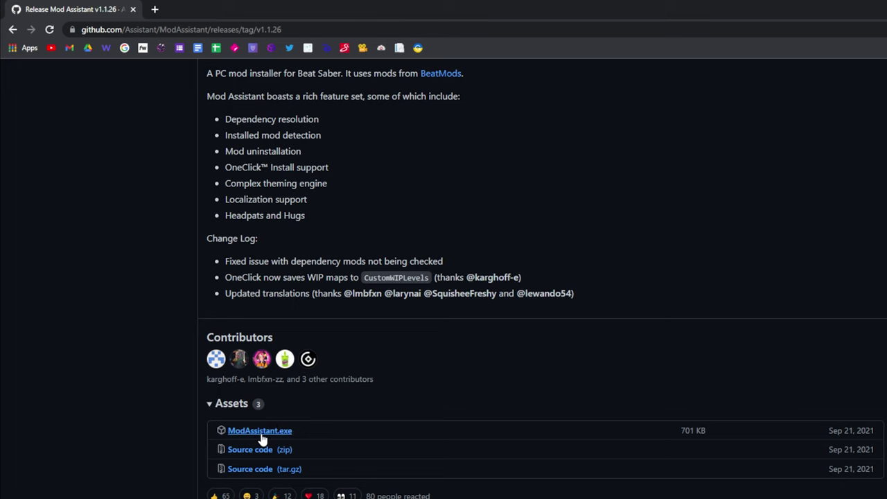
pyautogui.click(261, 435)
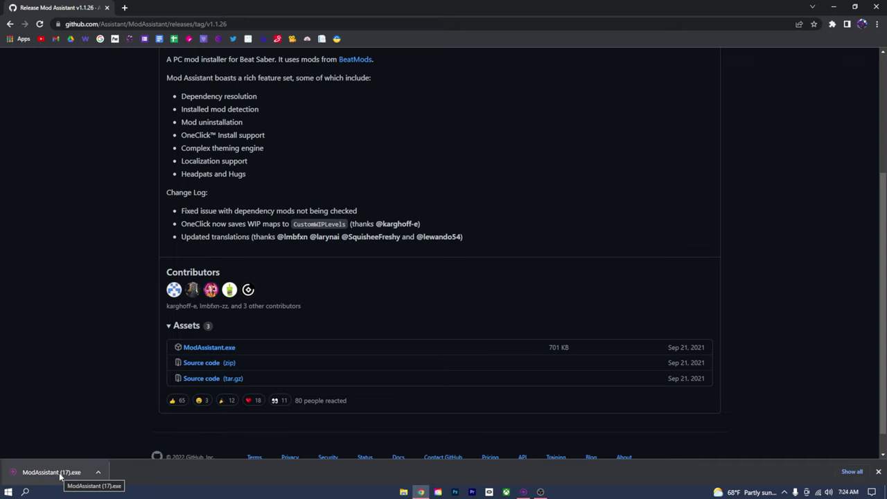
# Step: Place the downloaded ModAssistant executable on the desktop and launch it from there
pyautogui.scroll(-1, 61, 454)
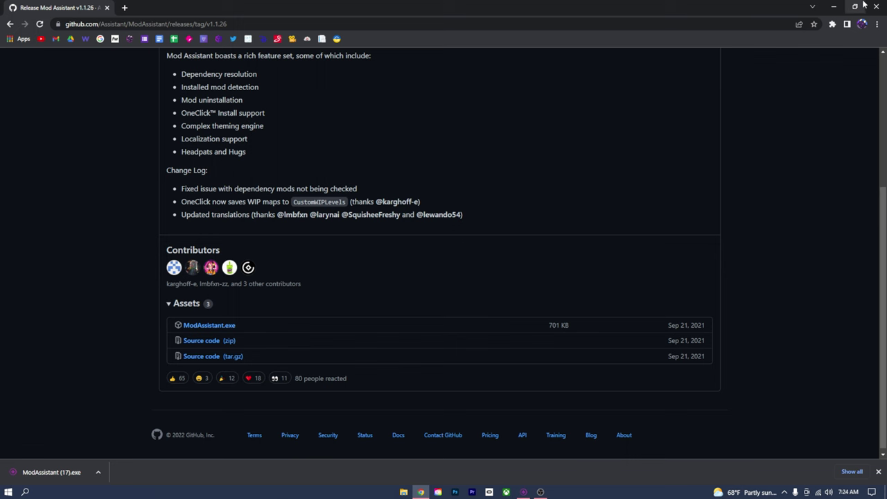
pyautogui.click(855, 6)
pyautogui.moveTo(149, 400); pyautogui.dragTo(612, 194)
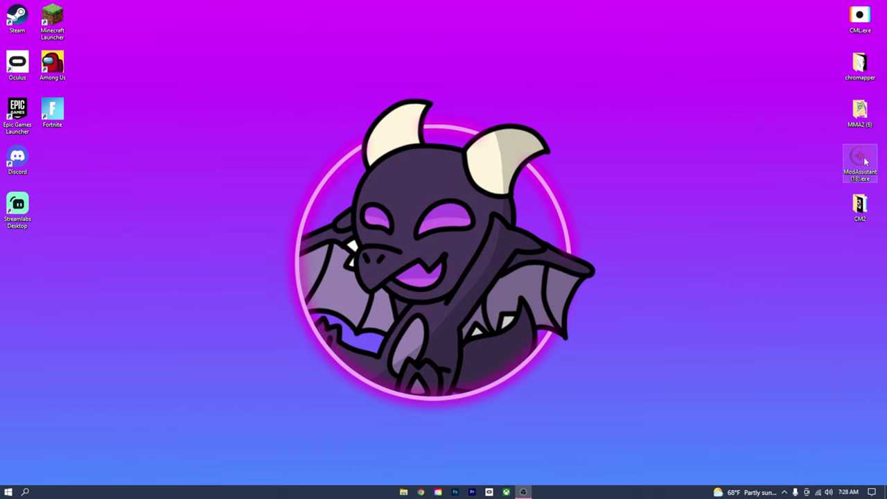
pyautogui.doubleClick(860, 161)
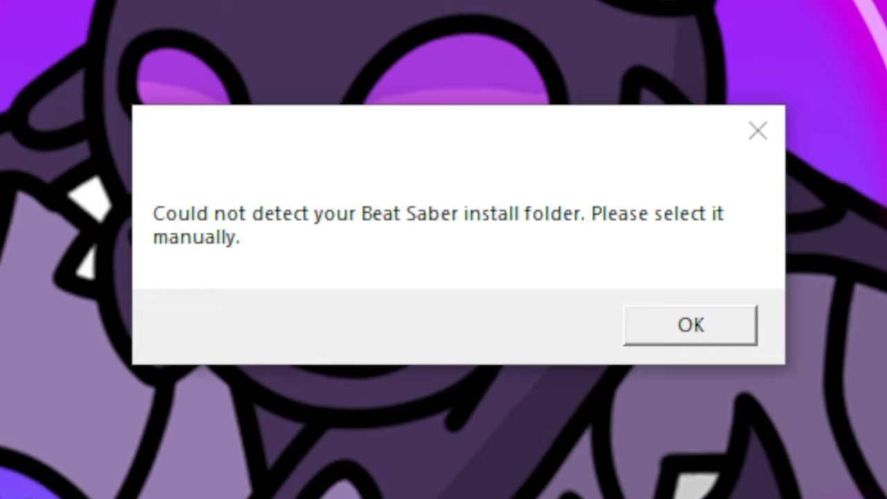
# Step: Set the Beat Saber install folder to C:\Program Files\Oculus\Software\Software\hyperbolic-magnetism-beat-saber
pyautogui.click(676, 320)
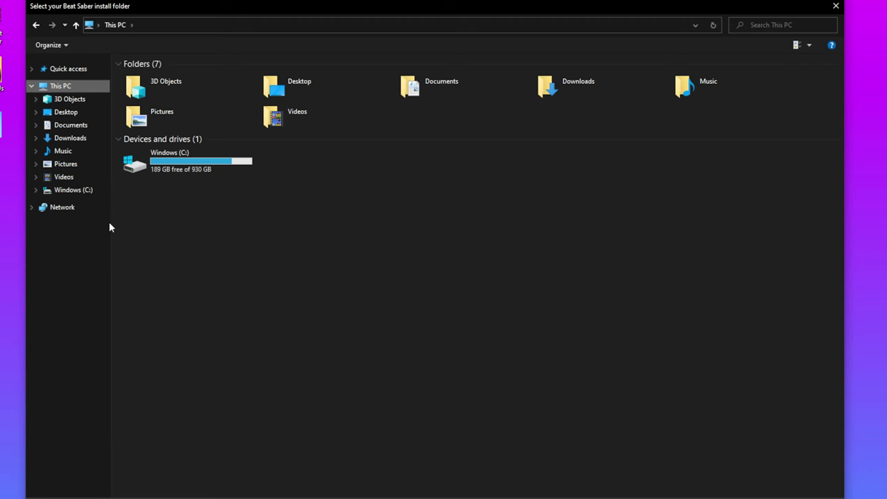
pyautogui.click(69, 200)
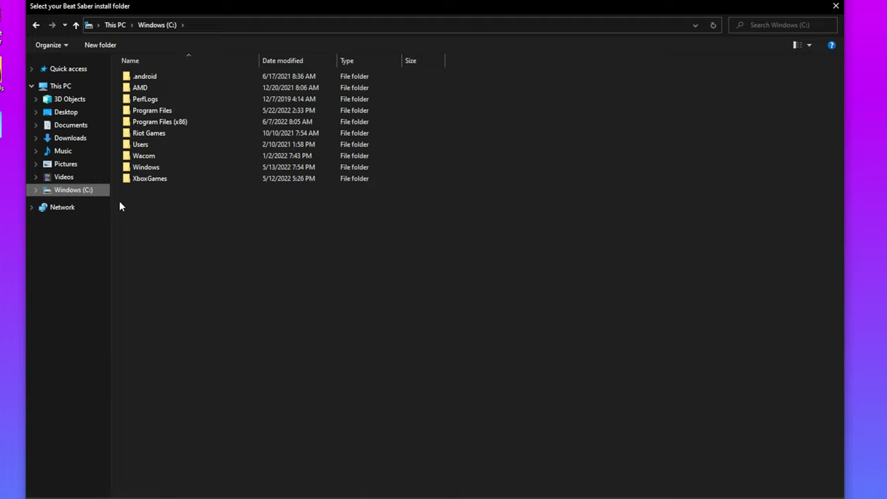
pyautogui.doubleClick(173, 110)
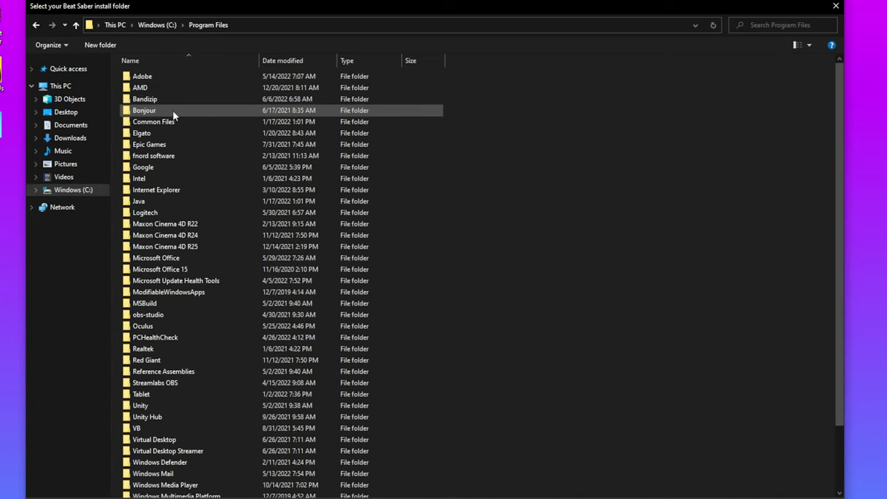
pyautogui.doubleClick(144, 326)
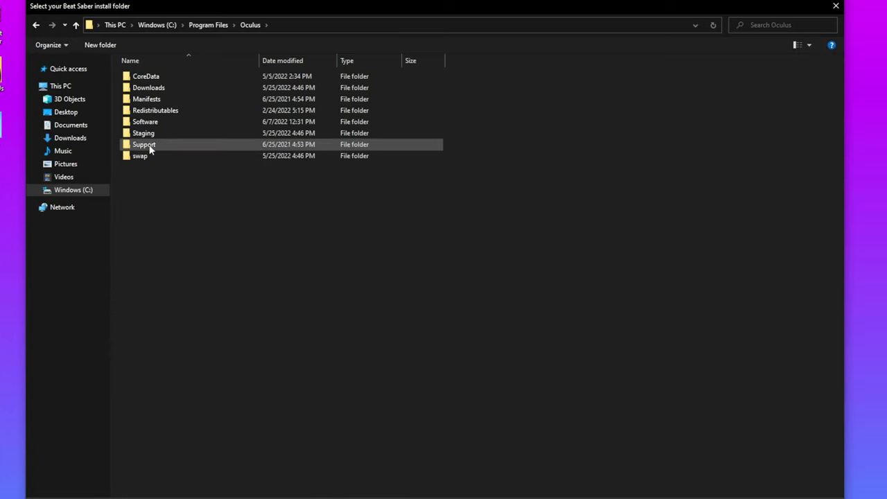
pyautogui.doubleClick(148, 122)
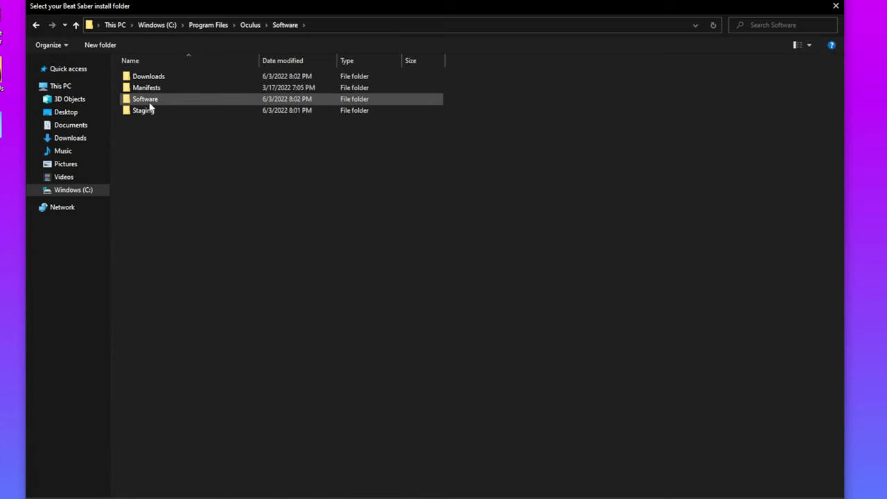
pyautogui.doubleClick(149, 102)
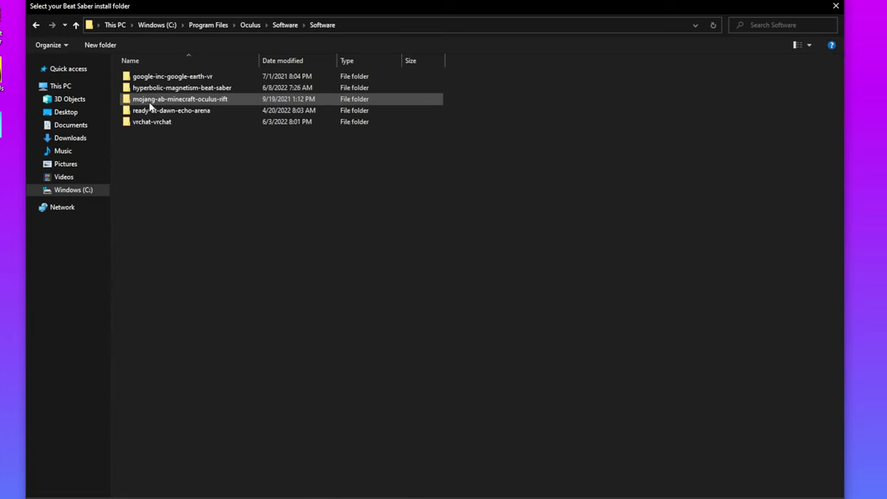
pyautogui.doubleClick(202, 91)
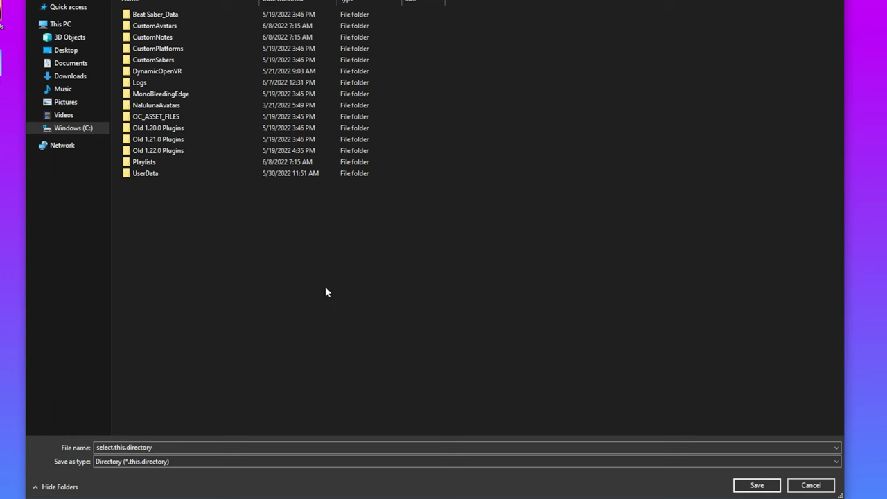
pyautogui.click(758, 485)
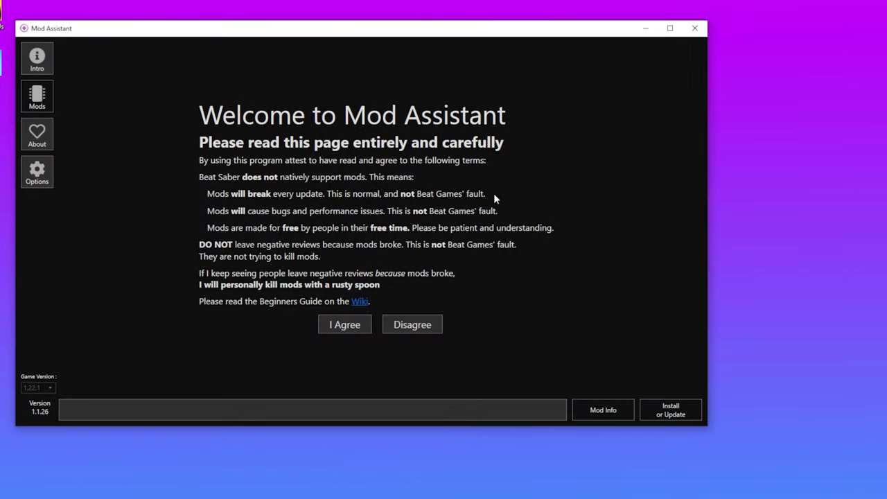
# Step: Maximize Mod Assistant, agree to its terms of use and show the list of available mods
pyautogui.click(669, 28)
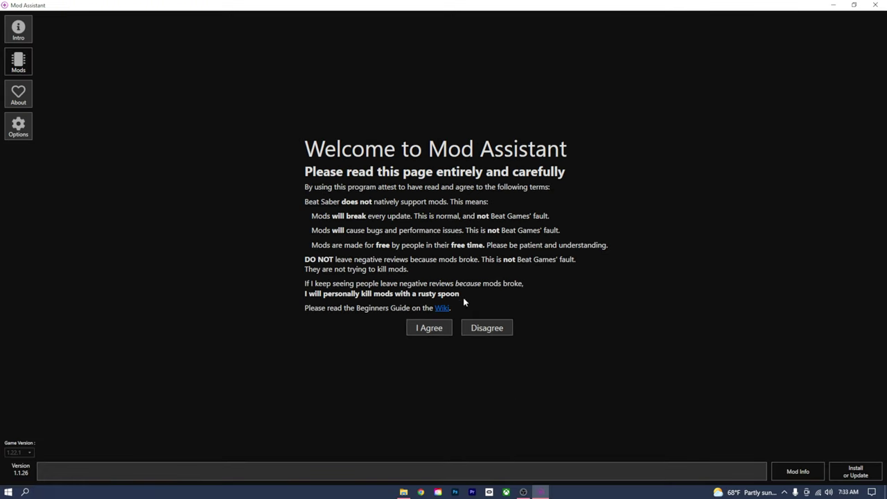
pyautogui.click(429, 330)
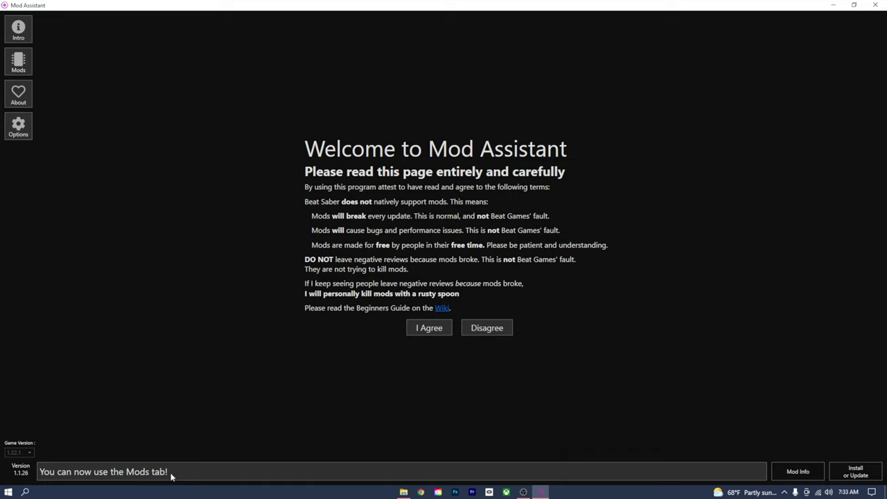
pyautogui.click(31, 59)
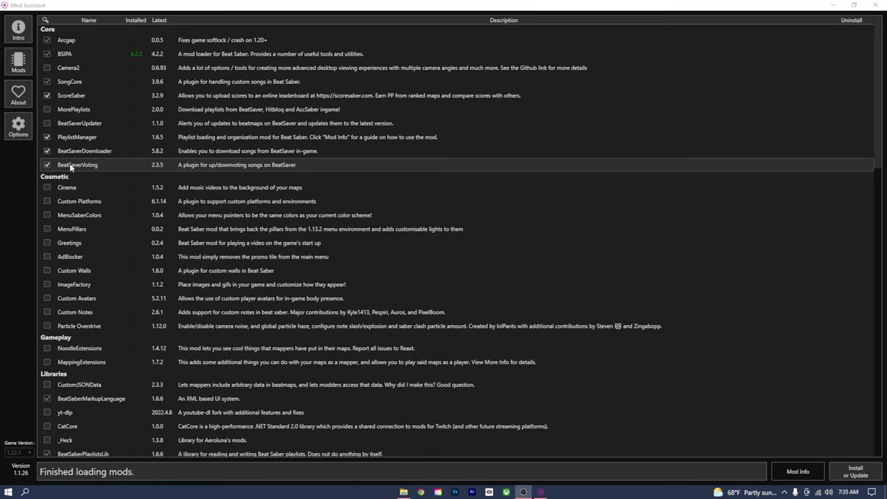
# Step: Select the Camera2, Cinema, Custom Platforms, Custom Walls, ImageFactory, Custom Avatars and Custom Notes mods for installation
pyautogui.scroll(-3, 92, 253)
pyautogui.scroll(-3, 92, 253)
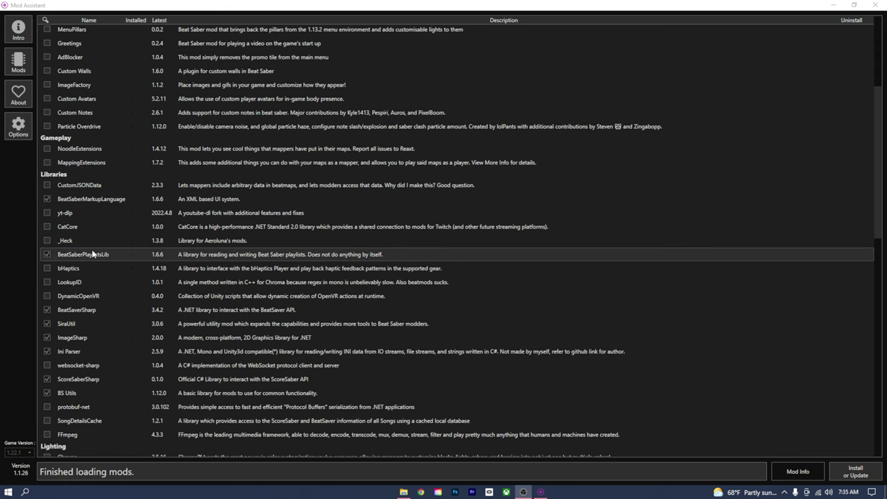
pyautogui.scroll(-3, 93, 254)
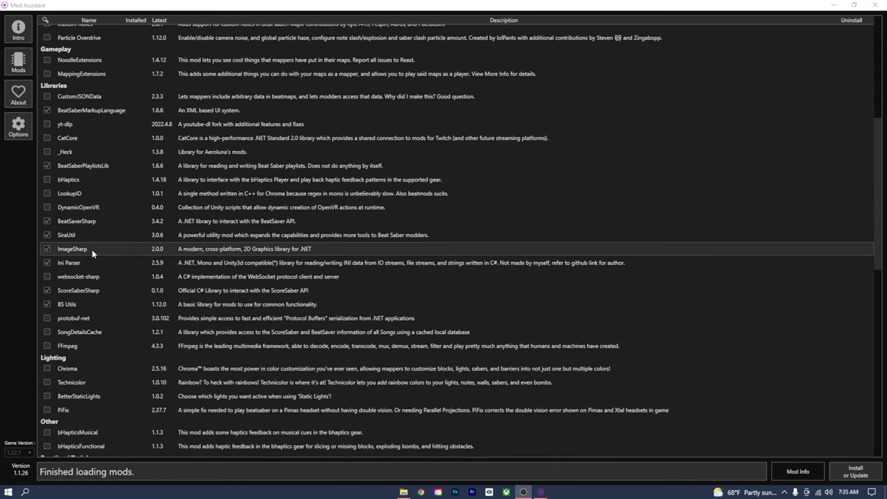
pyautogui.scroll(10, 91, 249)
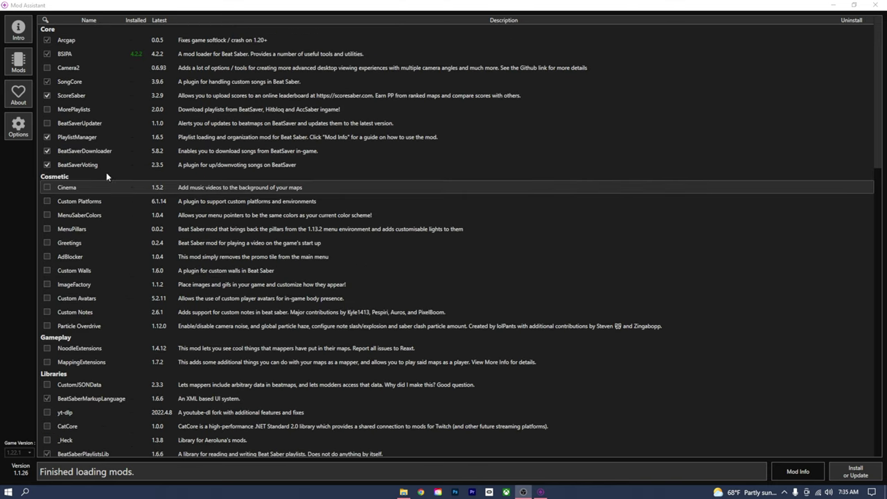
pyautogui.click(47, 68)
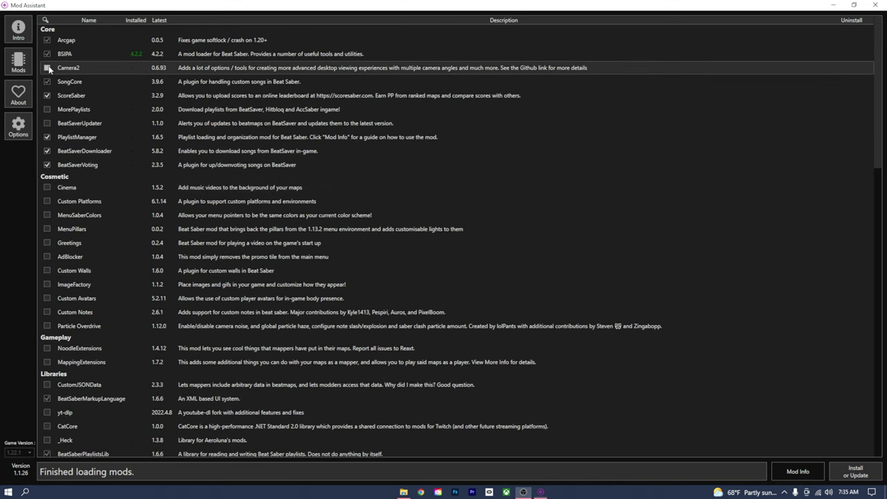
pyautogui.click(47, 202)
pyautogui.click(47, 187)
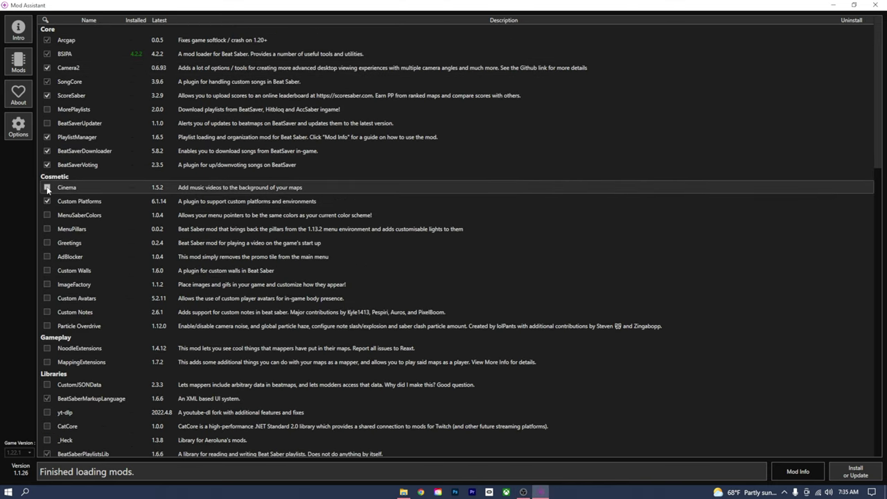
pyautogui.click(47, 271)
pyautogui.click(47, 284)
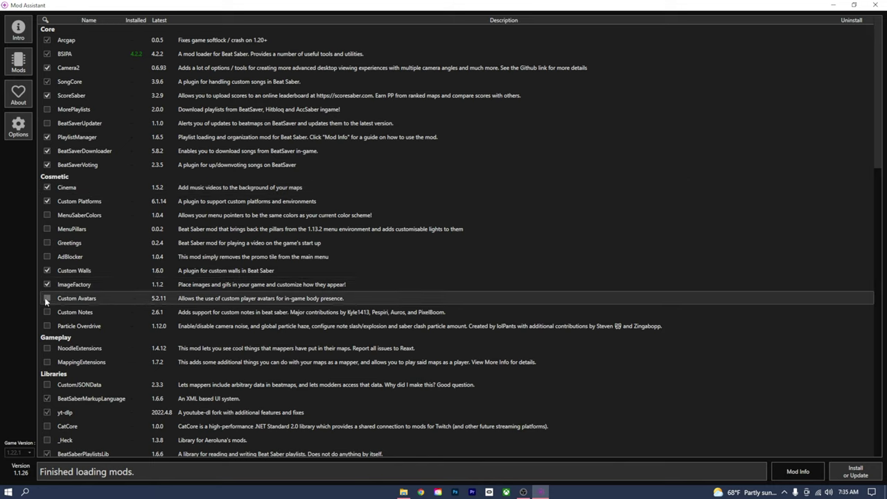
pyautogui.click(47, 298)
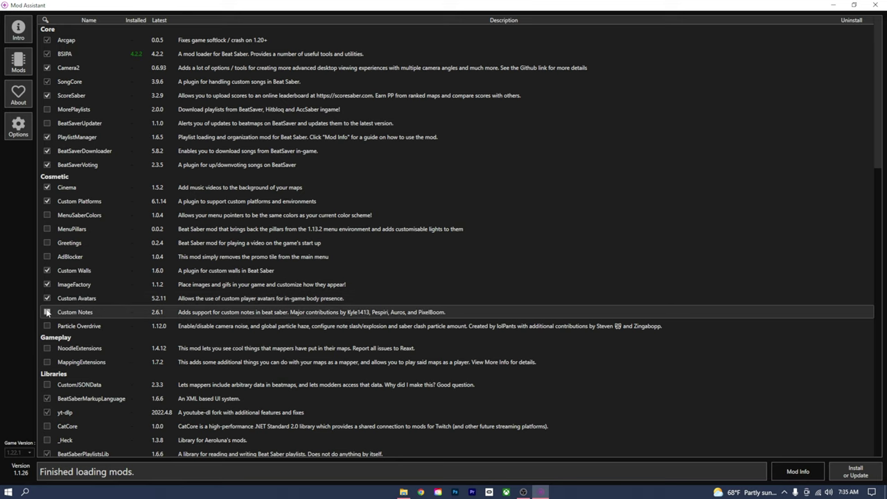
pyautogui.click(47, 312)
# Step: Select the gameplay mods MappingExtensions and NoodleExtensions as well
pyautogui.scroll(-3, 48, 310)
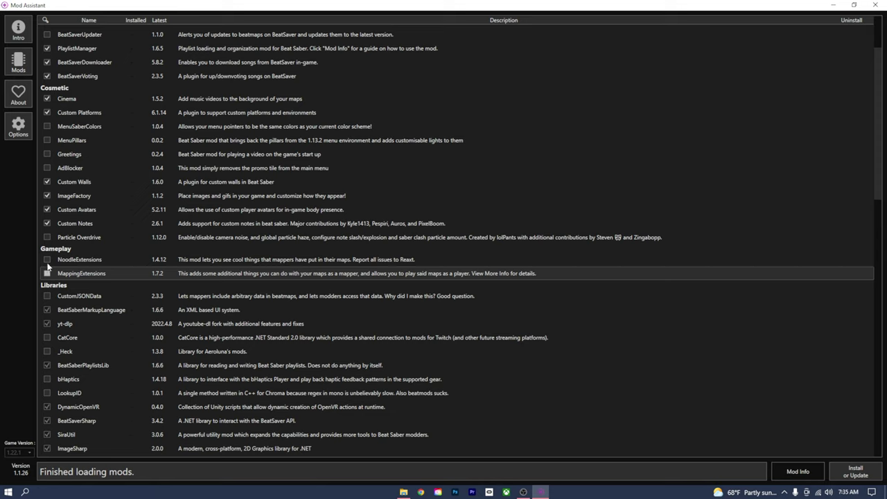
pyautogui.click(47, 273)
pyautogui.click(48, 259)
# Step: Look through the remaining mod categories and install all the selected mods
pyautogui.scroll(-15, 101, 283)
pyautogui.scroll(3, 91, 355)
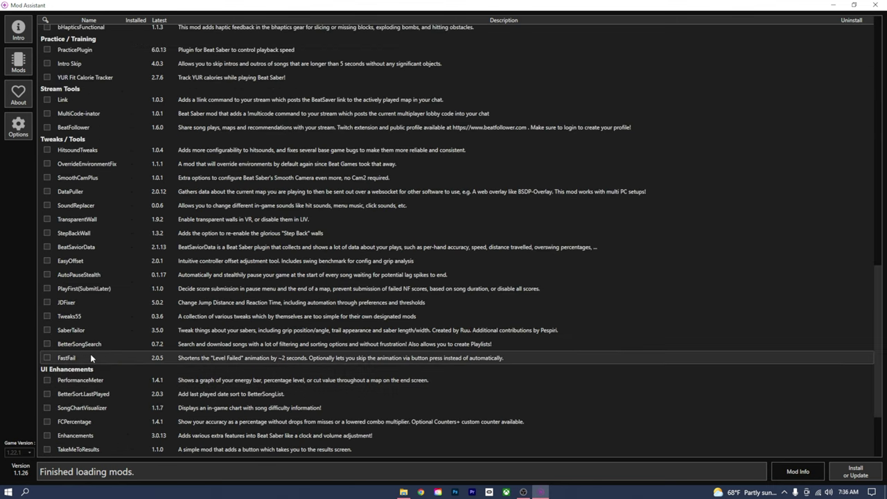
pyautogui.scroll(12, 90, 354)
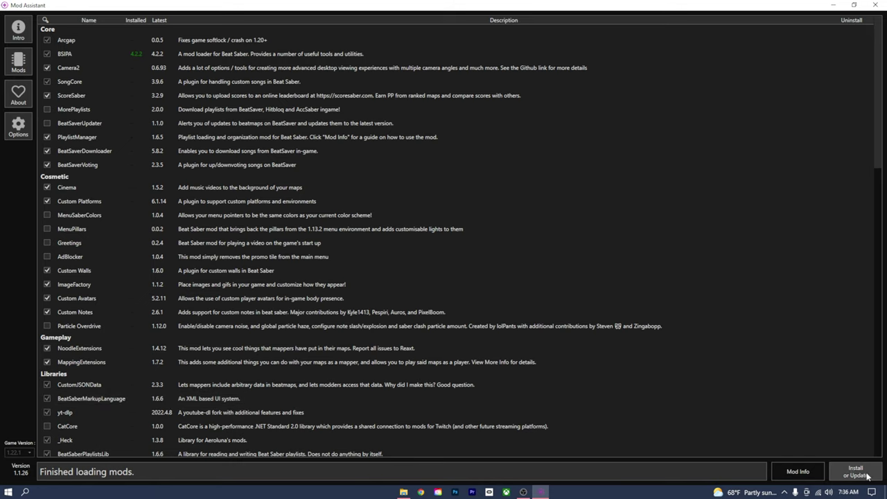
pyautogui.click(867, 475)
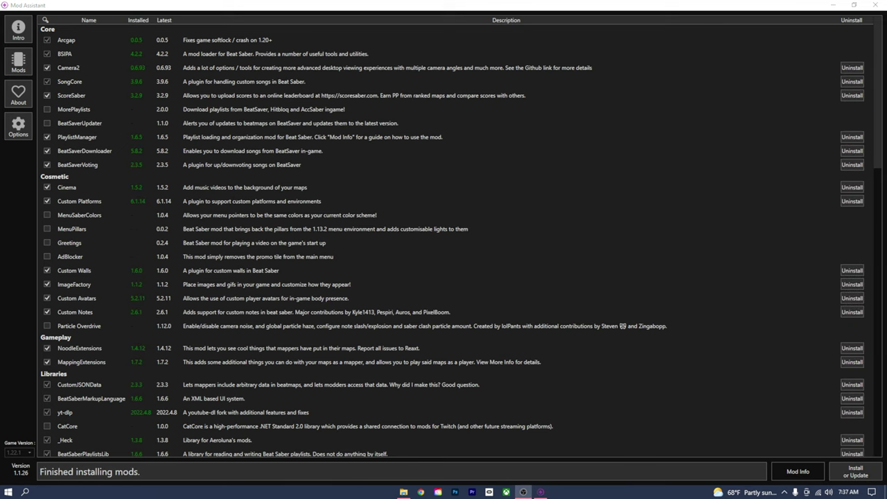
# Step: Switch to the hyperbolic-magnetism-beat-saber folder in File Explorer, check its Plugins folder and run IPA.exe through to completion
pyautogui.hotkey('alt', 'Tab')
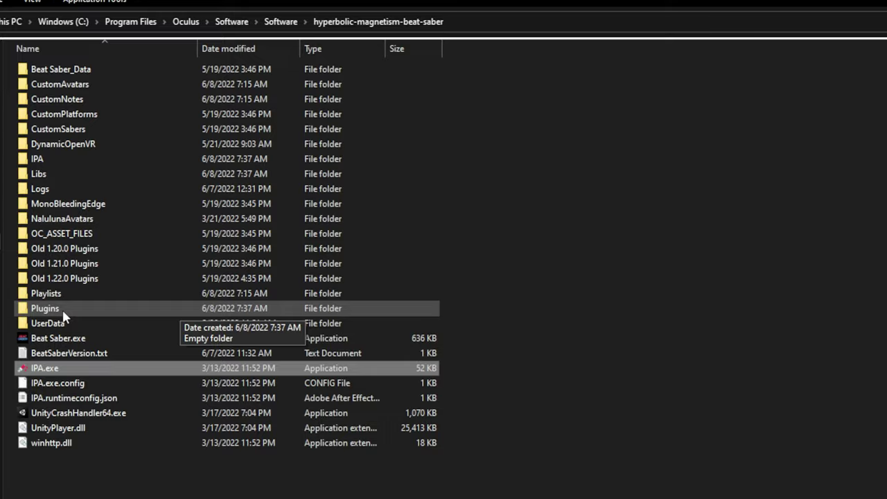
pyautogui.doubleClick(63, 313)
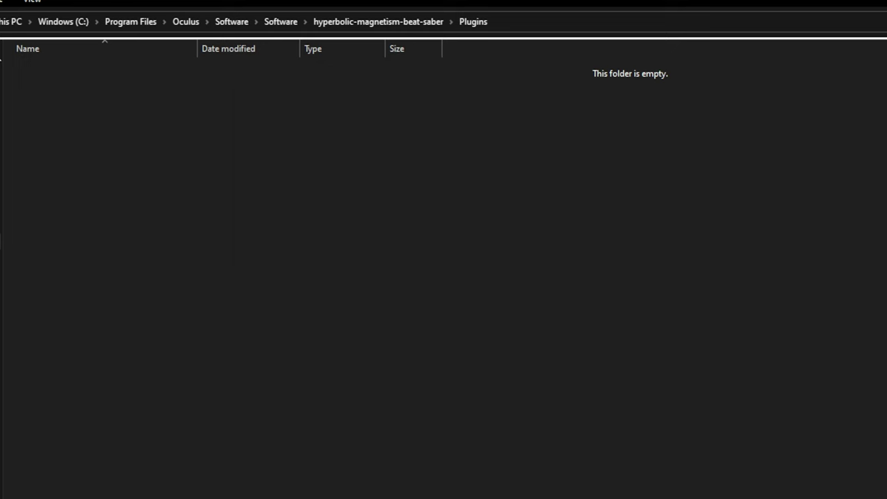
pyautogui.hotkey('alt', 'Left')
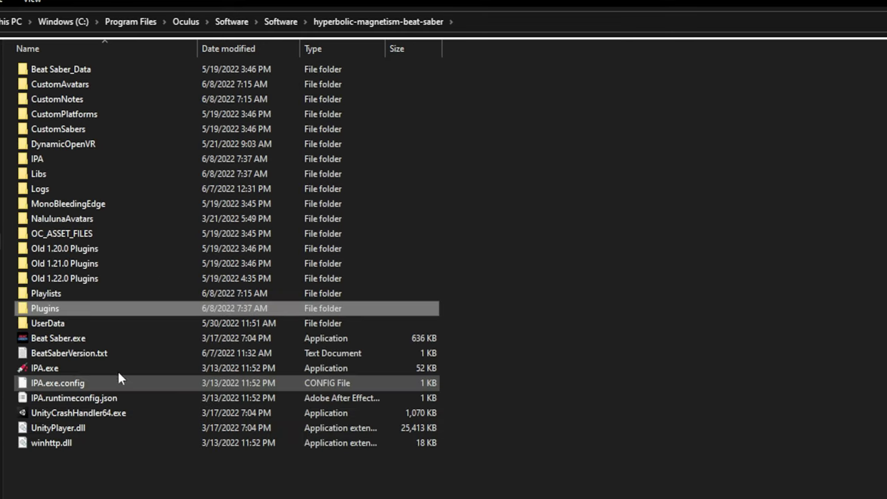
pyautogui.doubleClick(57, 374)
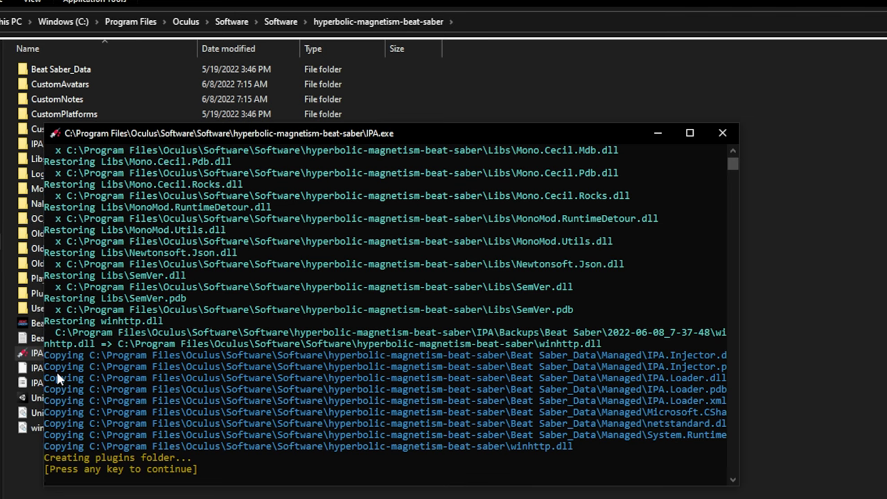
pyautogui.press('Return')
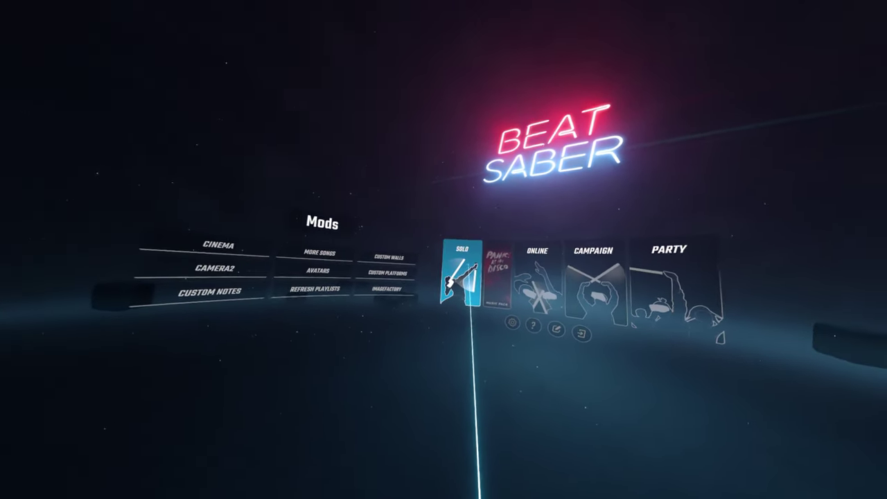
# Step: In Beat Saber, enter Solo mode, look through the custom levels list and leave the song selection
pyautogui.click(462, 277)
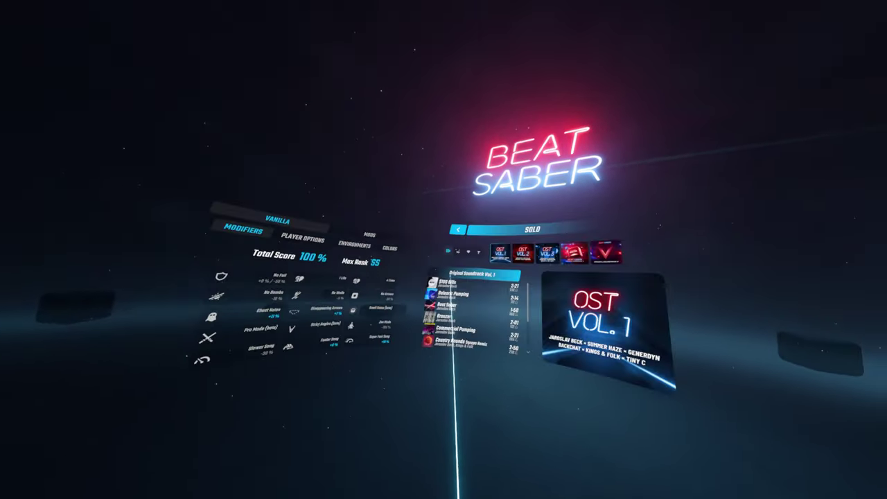
pyautogui.click(450, 255)
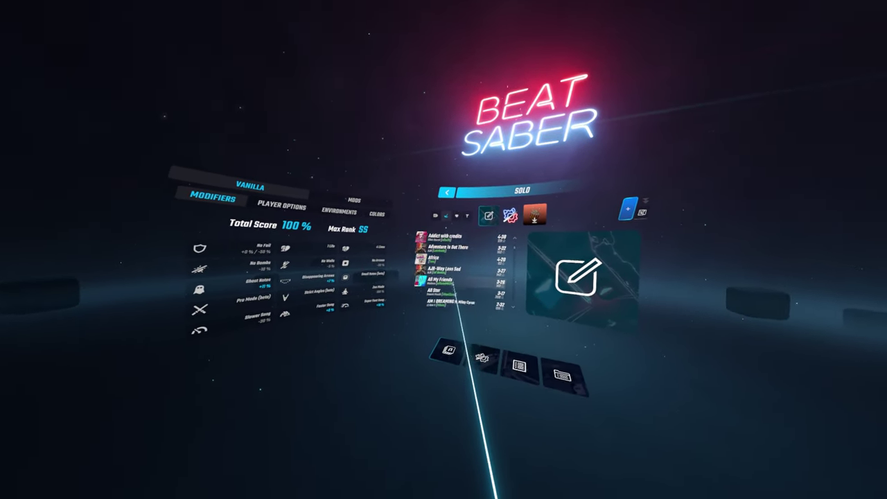
pyautogui.scroll(-5, 457, 277)
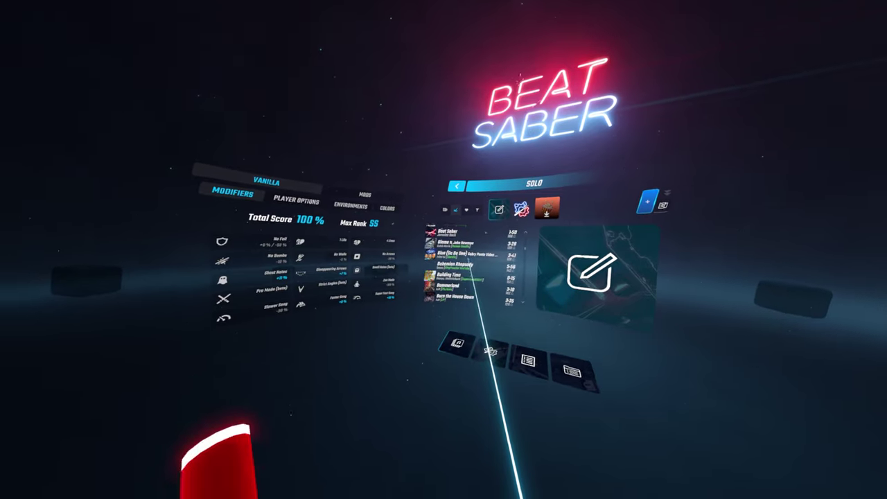
pyautogui.click(451, 187)
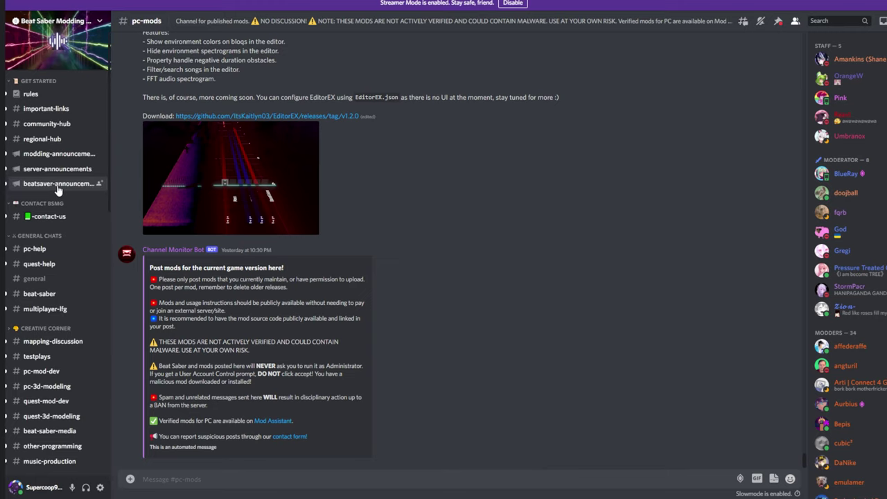
# Step: In Discord, examine the Beat Saber modding server's channel list and the published mod posts in the pc-mods channel
pyautogui.scroll(-3, 58, 189)
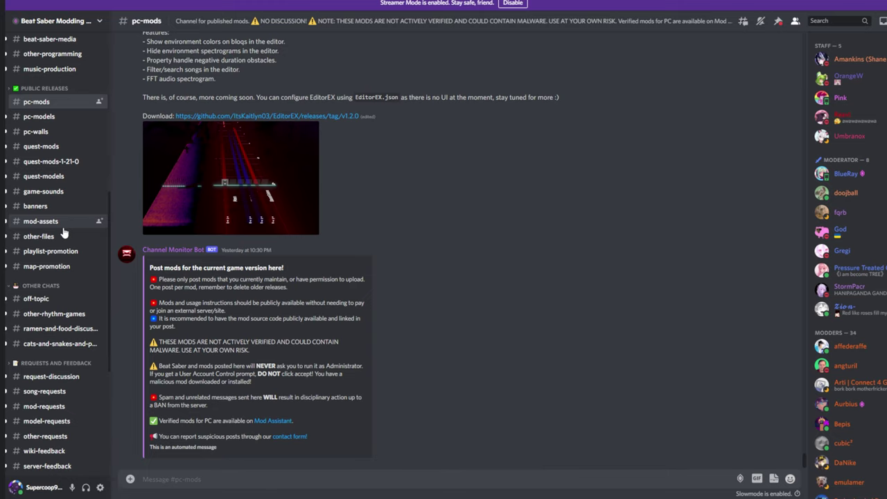
pyautogui.scroll(6, 55, 215)
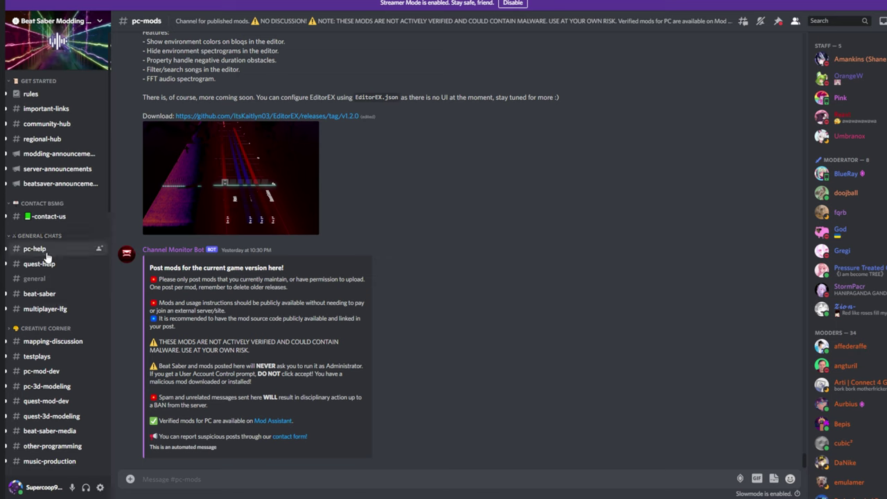
pyautogui.scroll(-5, 46, 257)
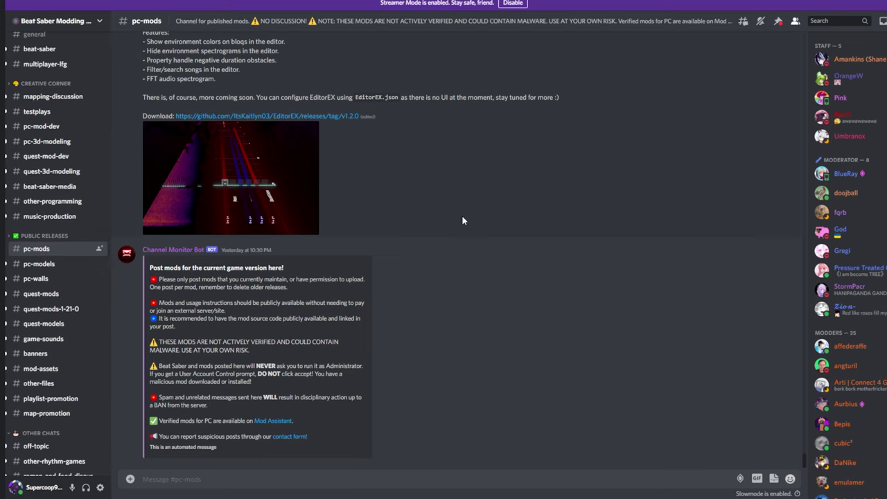
pyautogui.scroll(15, 493, 271)
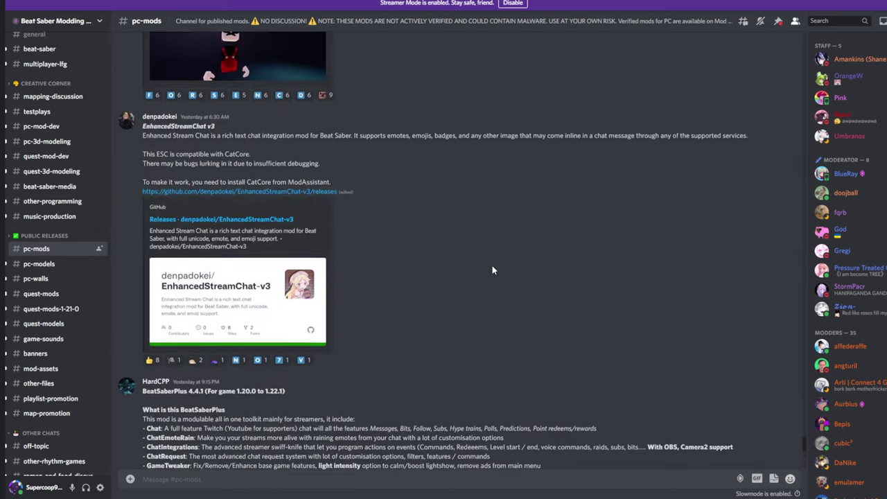
pyautogui.scroll(15, 493, 270)
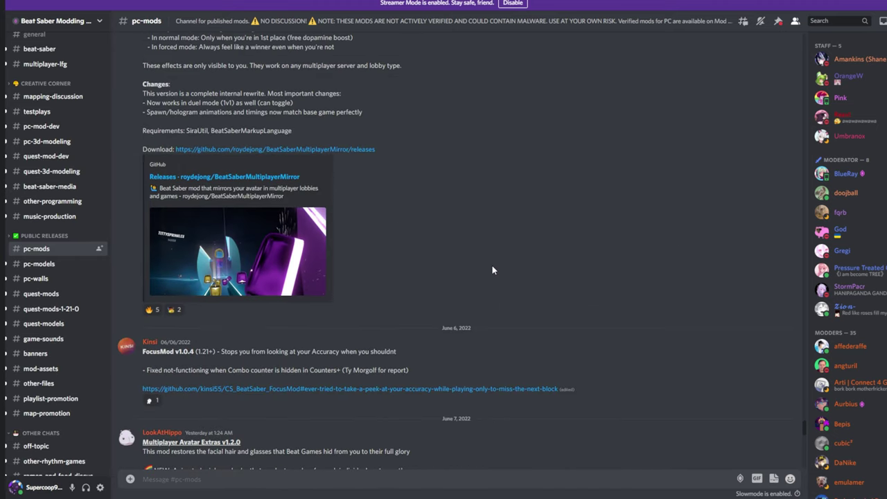
pyautogui.scroll(15, 492, 270)
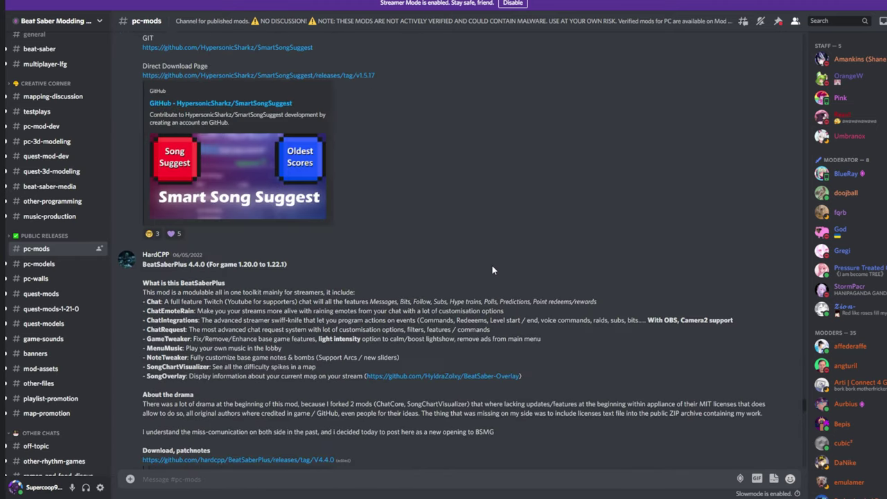
pyautogui.scroll(15, 492, 269)
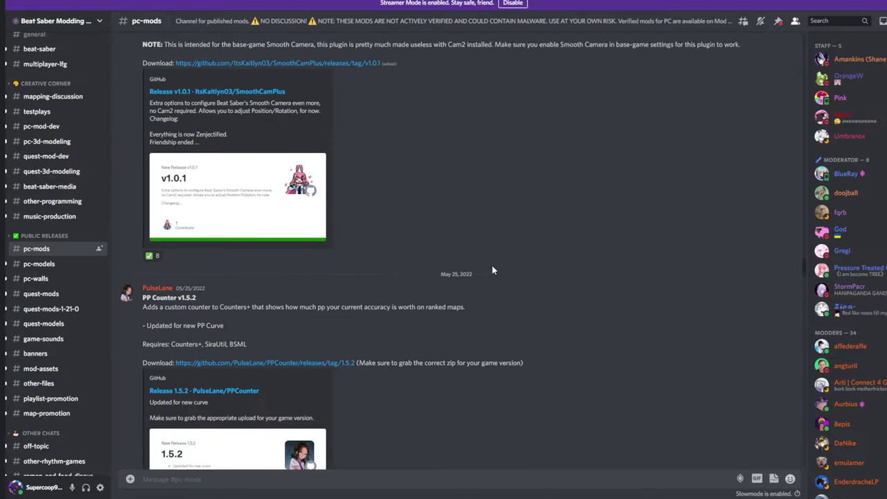
pyautogui.scroll(15, 491, 269)
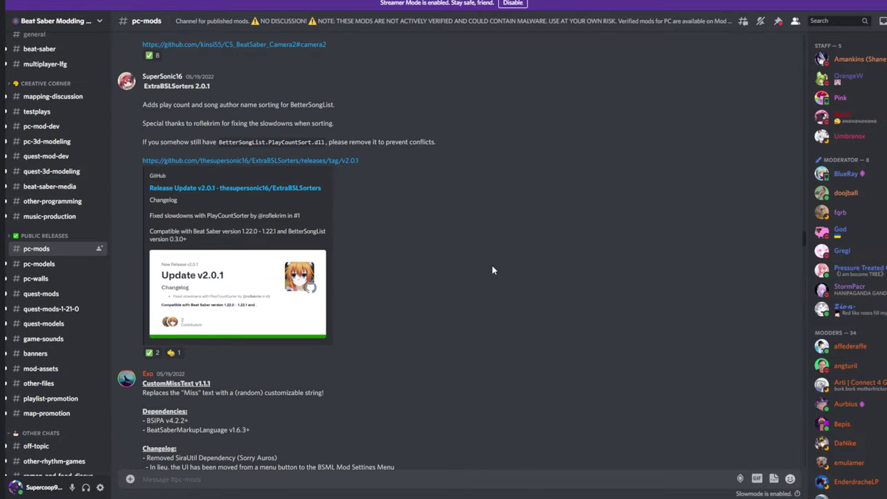
pyautogui.scroll(-8, 492, 270)
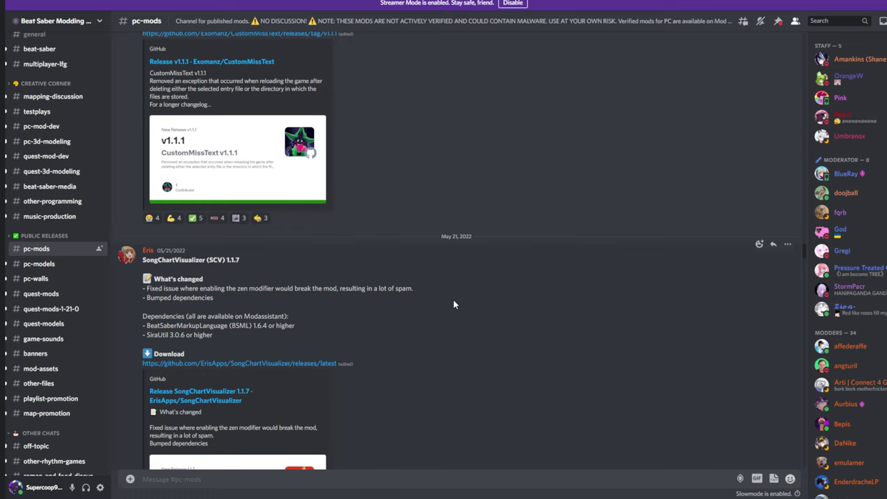
pyautogui.scroll(-3, 451, 305)
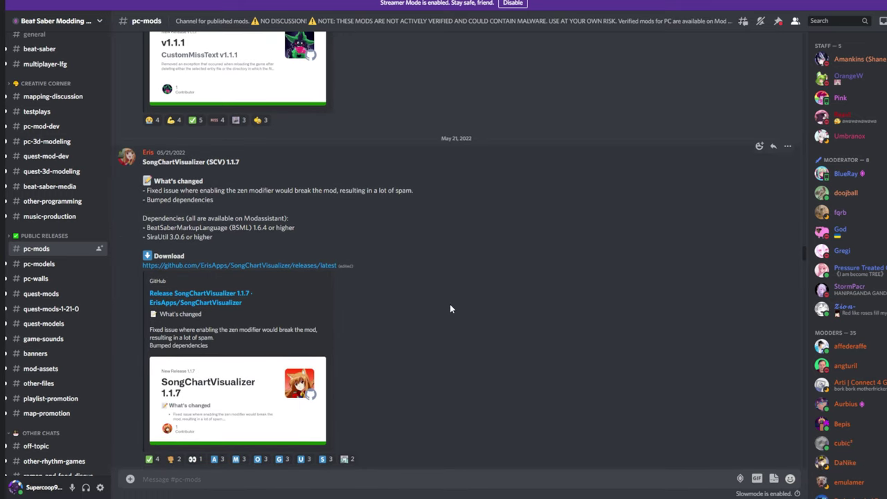
pyautogui.scroll(-15, 416, 329)
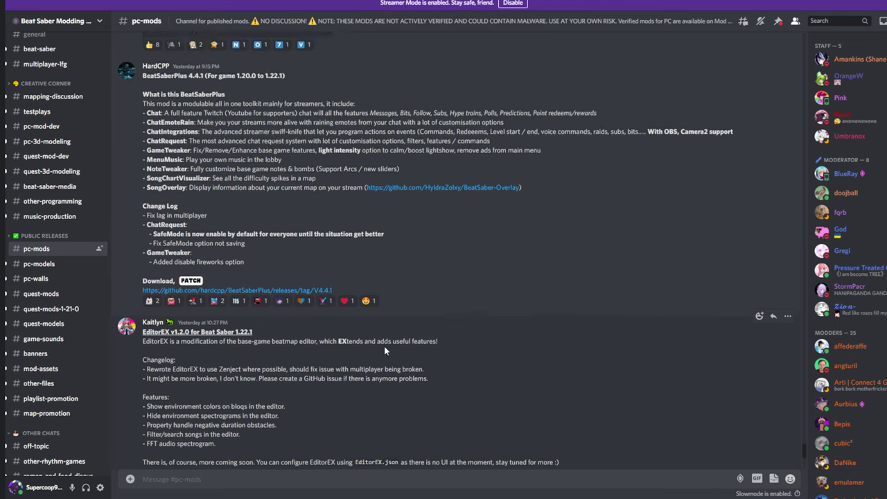
pyautogui.scroll(5, 386, 351)
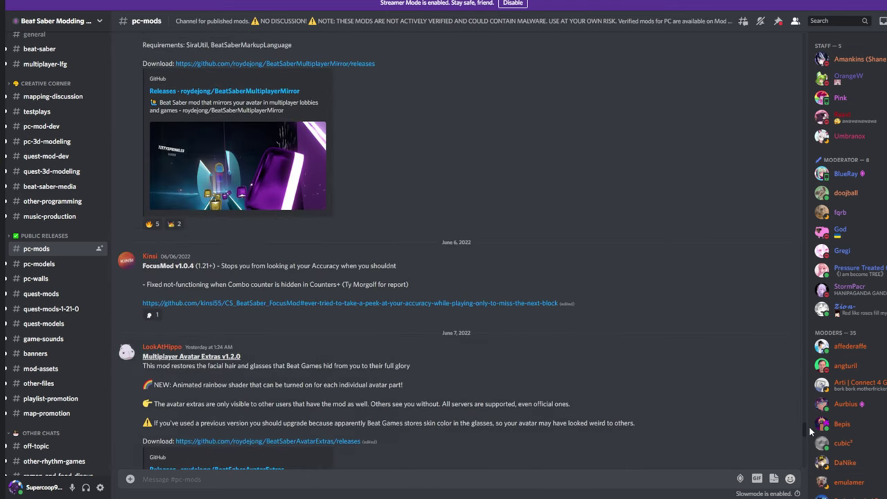
# Step: Find the Saber Factory 2.5.1 post in pc-mods, follow its download link and download SaberFactory-2.5.1-bs1.20.0-b147cf7.zip from the 2.5.1 release
pyautogui.moveTo(804, 430); pyautogui.dragTo(463, 248)
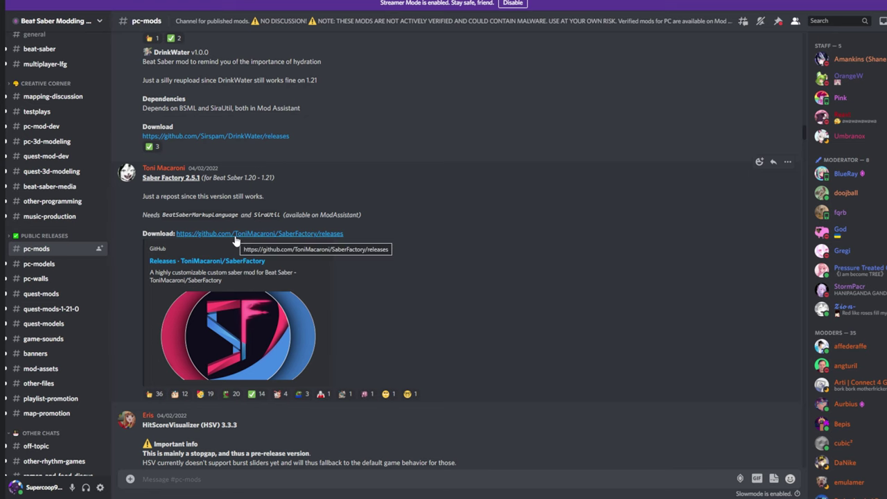
pyautogui.click(230, 237)
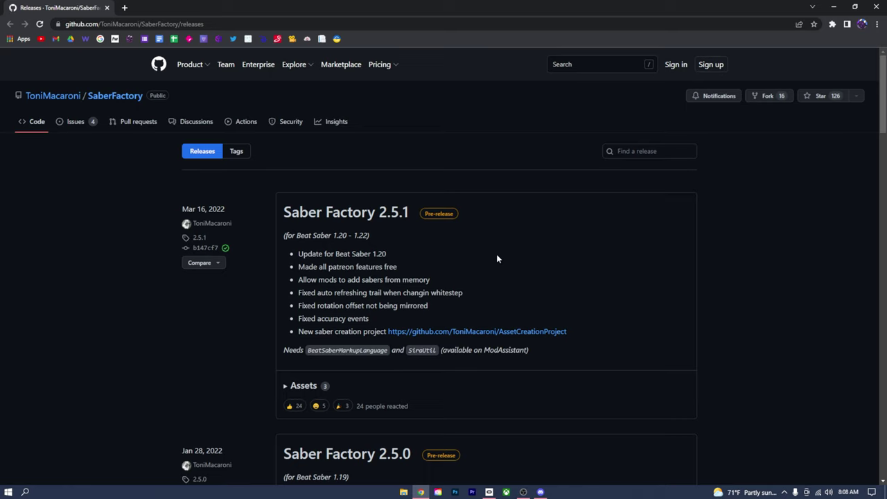
pyautogui.click(379, 217)
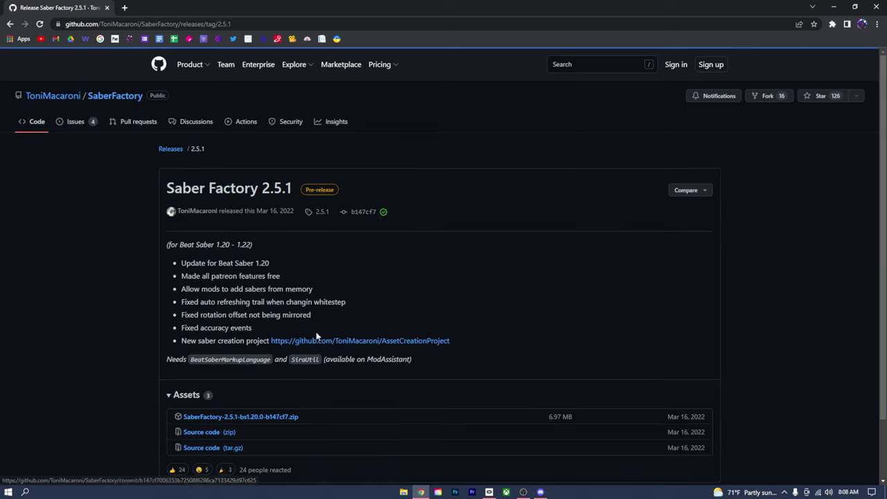
pyautogui.scroll(-1, 322, 319)
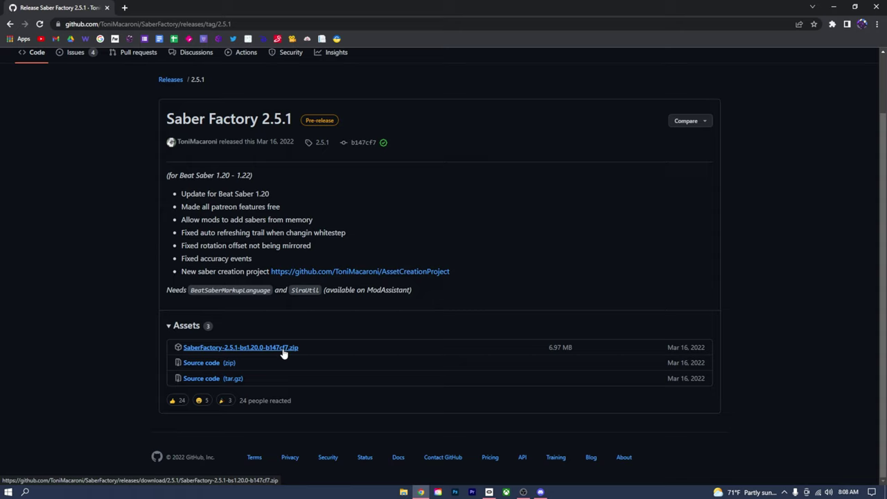
pyautogui.click(283, 348)
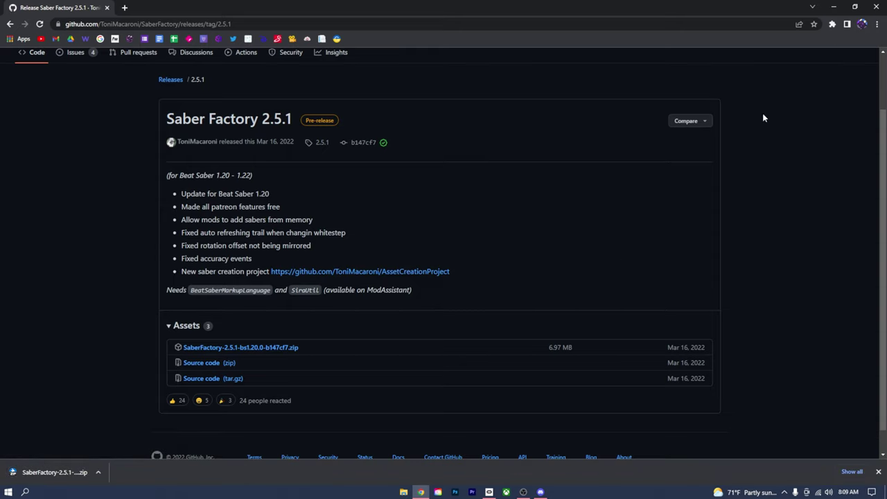
# Step: Shrink the browser window, place the downloaded SaberFactory zip on the desktop and close the browser
pyautogui.click(833, 6)
pyautogui.click(853, 5)
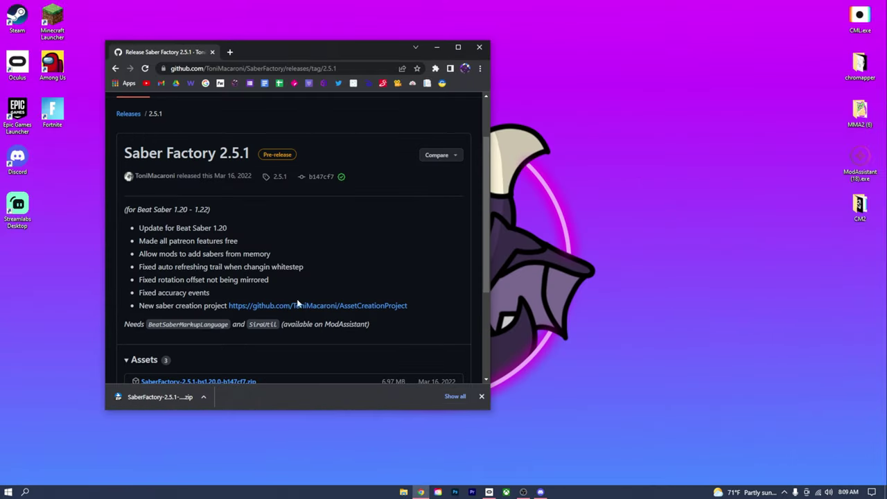
pyautogui.moveTo(572, 234); pyautogui.dragTo(571, 236)
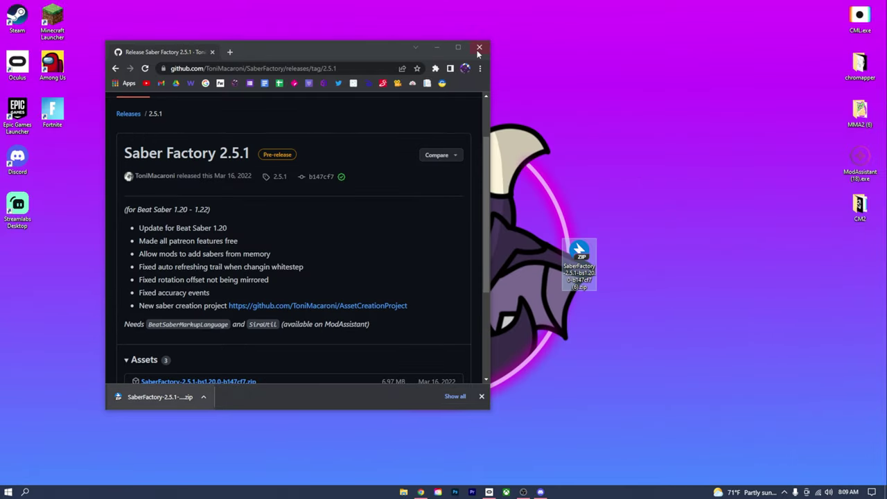
pyautogui.click(479, 47)
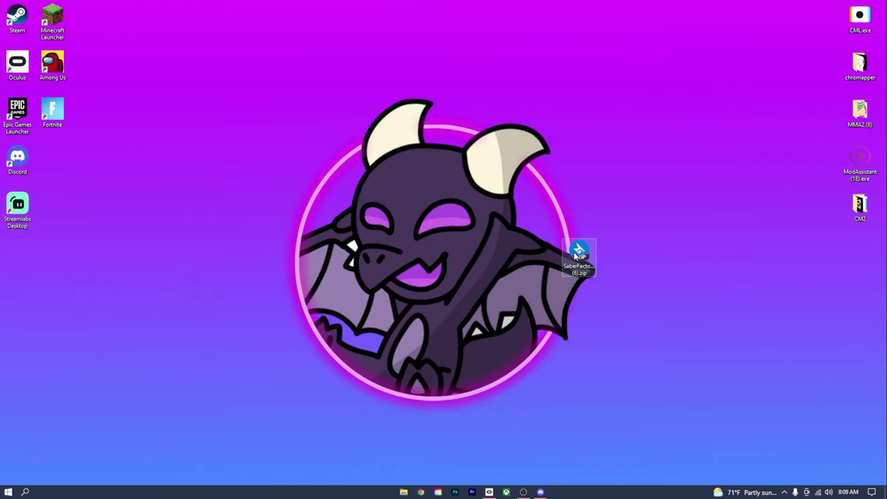
# Step: Open the SaberFactory zip and copy SaberFactory.dll from its Plugins folder into the Beat Saber install's Plugins folder
pyautogui.doubleClick(575, 257)
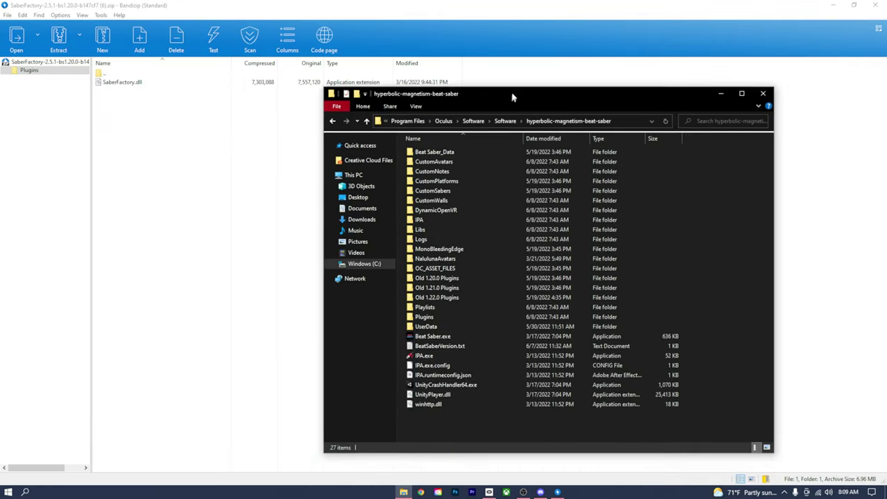
pyautogui.moveTo(511, 94); pyautogui.dragTo(503, 110)
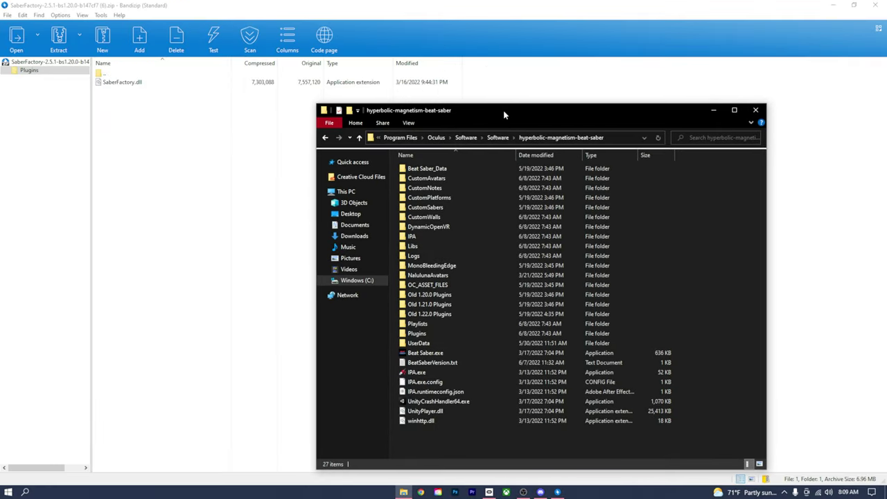
pyautogui.doubleClick(428, 334)
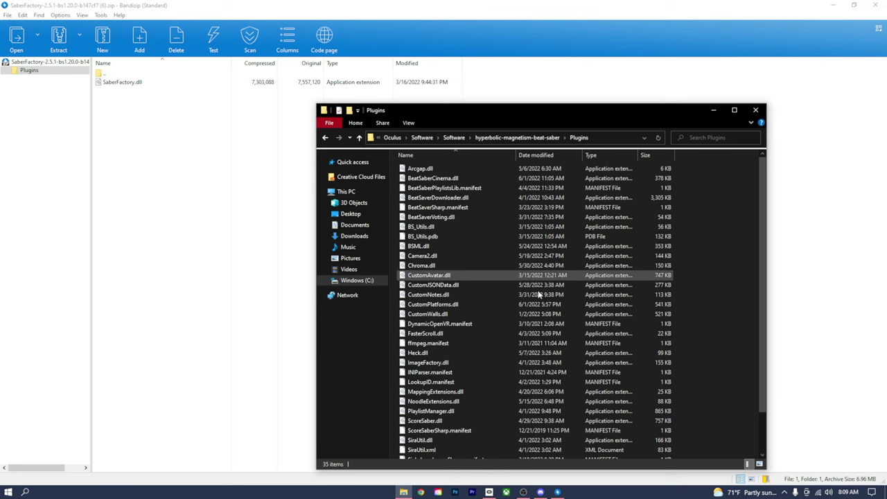
pyautogui.scroll(-2, 532, 321)
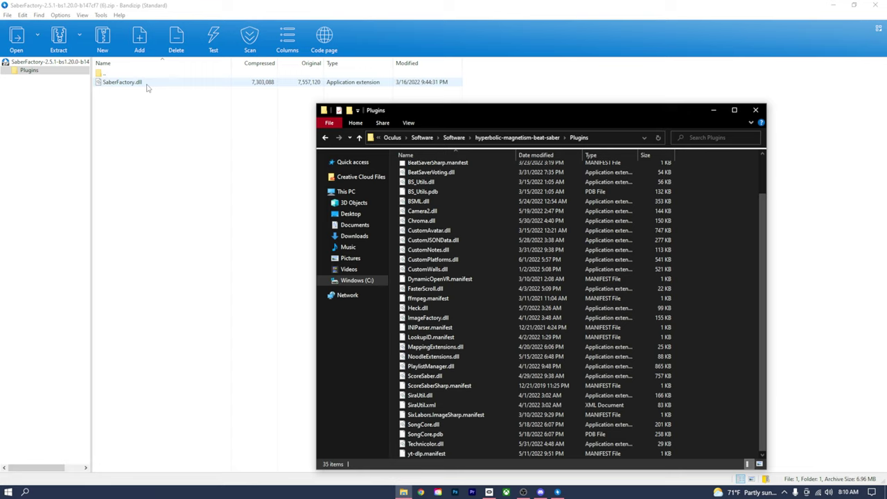
pyautogui.moveTo(120, 85); pyautogui.dragTo(199, 195)
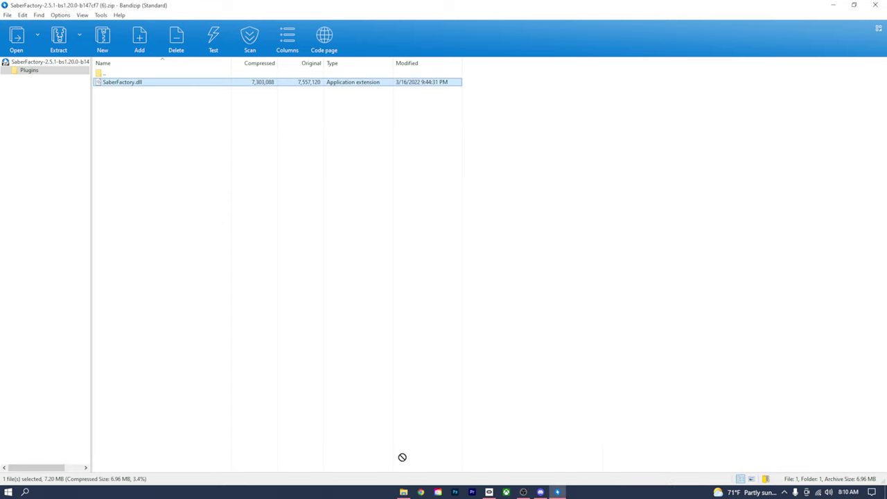
pyautogui.moveTo(402, 456); pyautogui.dragTo(712, 285)
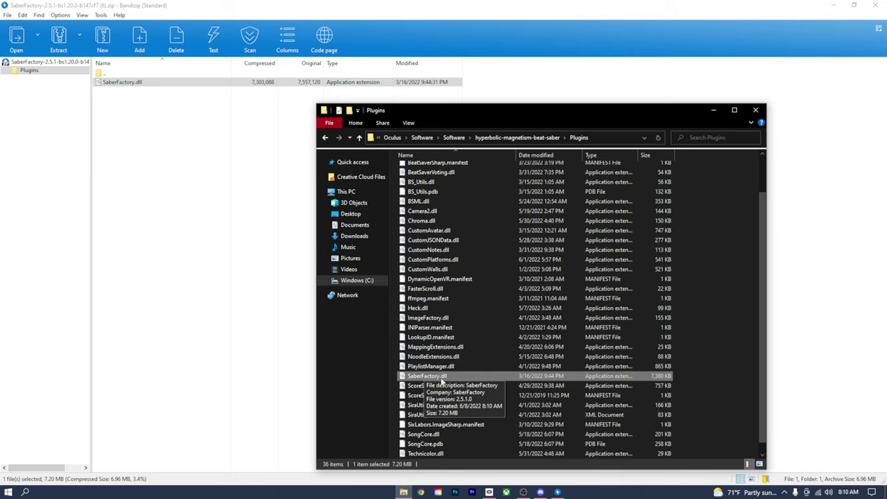
# Step: Go back to the hyperbolic-magnetism-beat-saber folder, run IPA.exe to patch the game again and dismiss its finished console
pyautogui.click(734, 110)
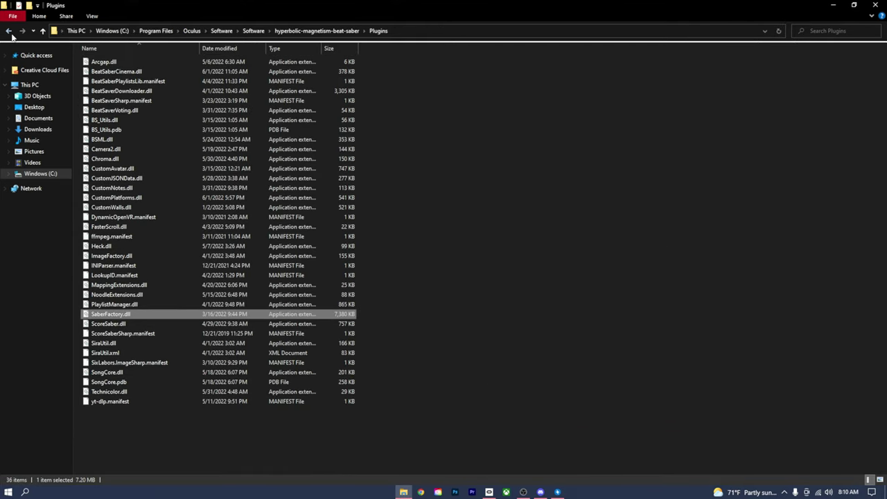
pyautogui.click(9, 31)
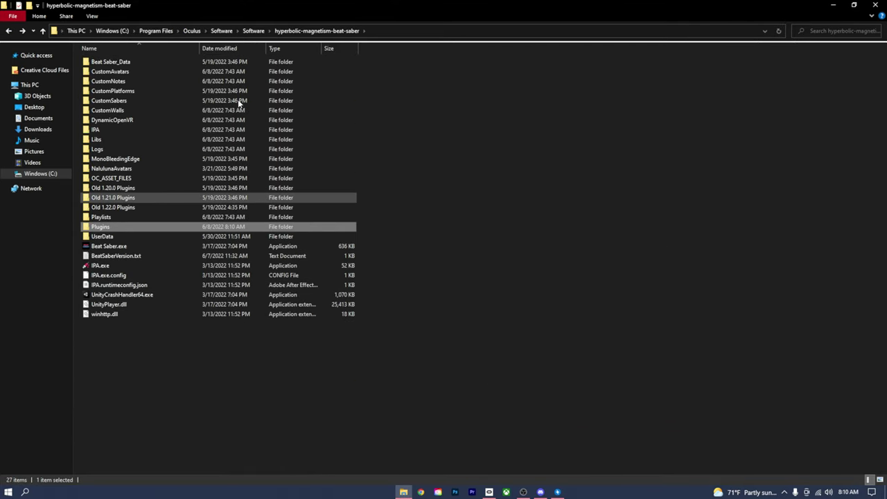
pyautogui.doubleClick(98, 267)
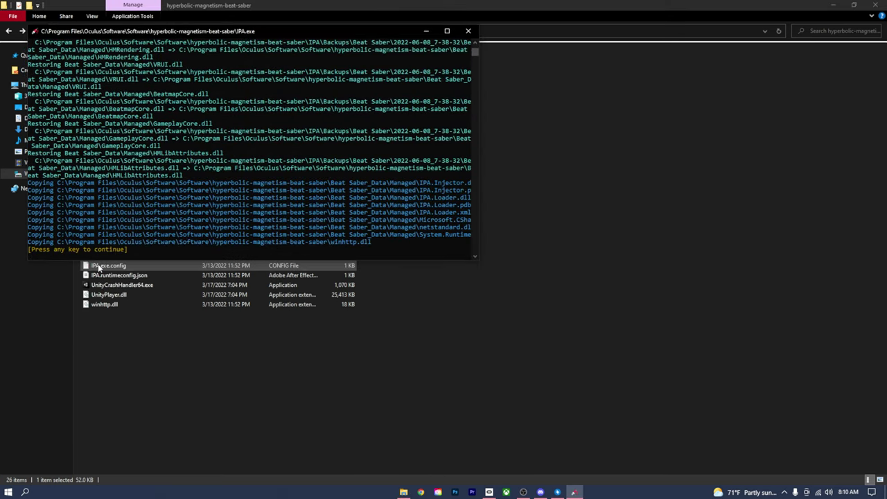
pyautogui.press('Return')
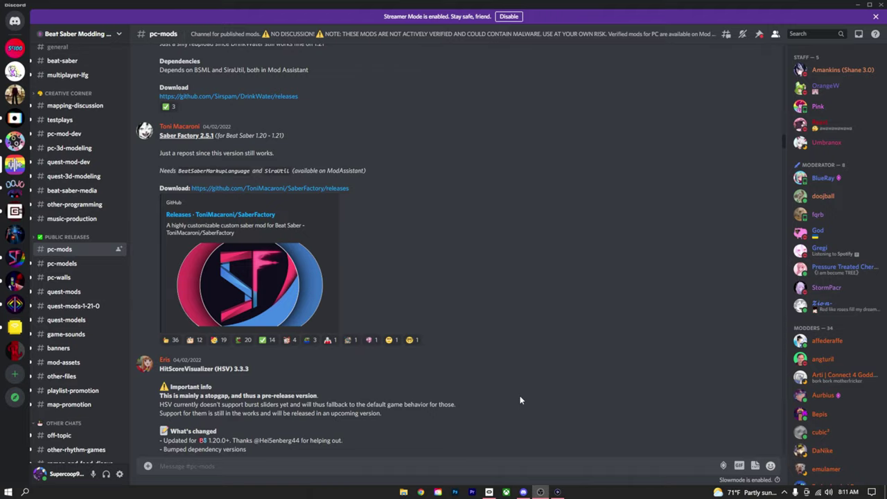
# Step: In Discord, examine the mod posts that follow Saber Factory 2.5.1 in the pc-mods channel, including their dependencies and download links
pyautogui.scroll(-10, 520, 397)
pyautogui.scroll(-8, 520, 400)
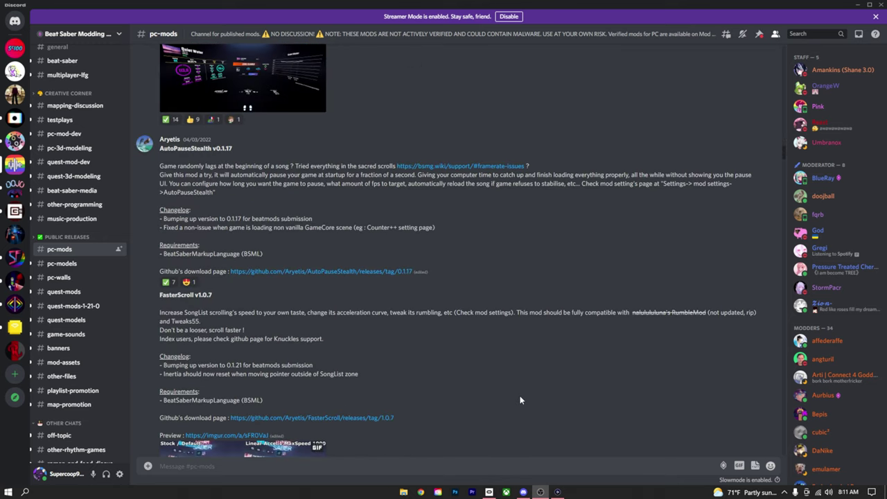
pyautogui.scroll(-5, 520, 400)
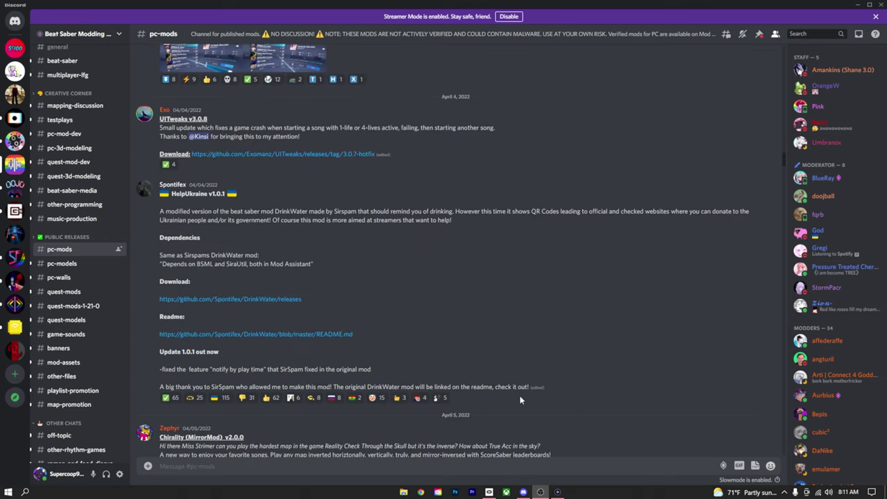
pyautogui.scroll(-5, 520, 399)
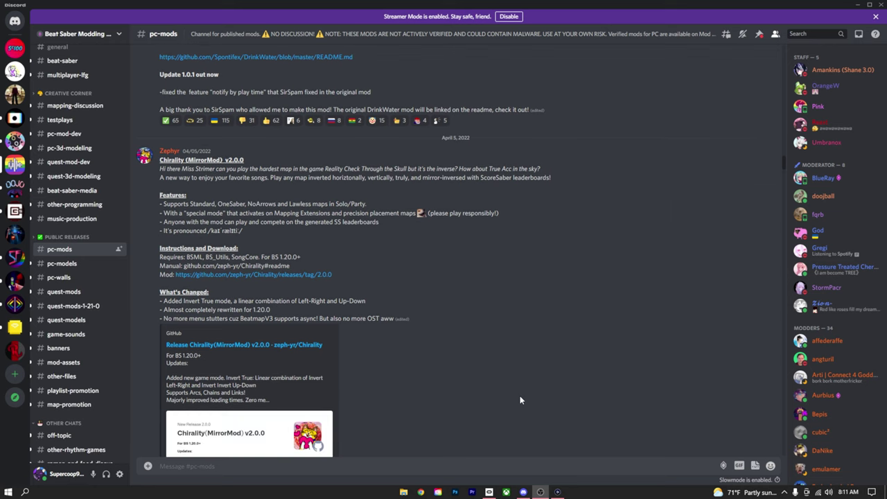
pyautogui.scroll(-12, 520, 400)
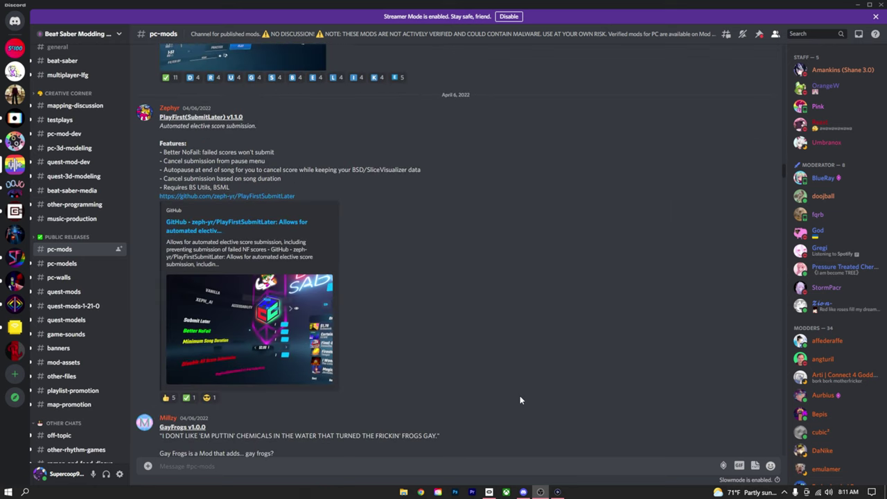
pyautogui.scroll(-5, 520, 400)
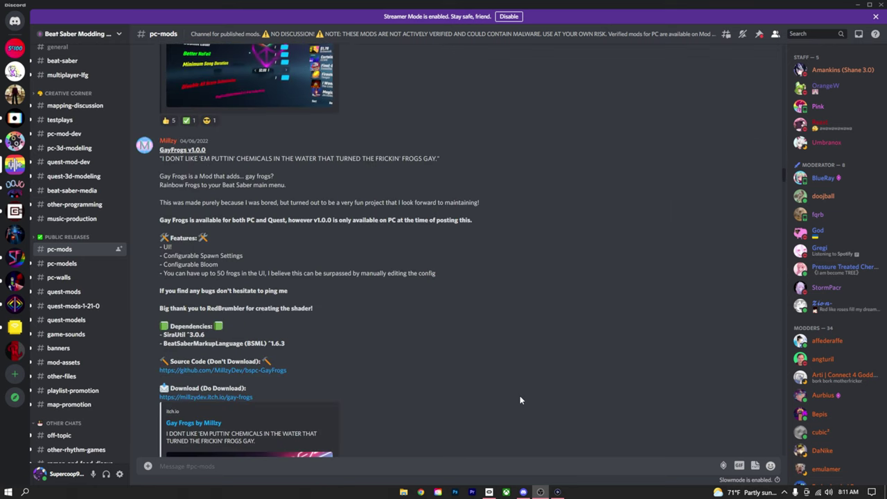